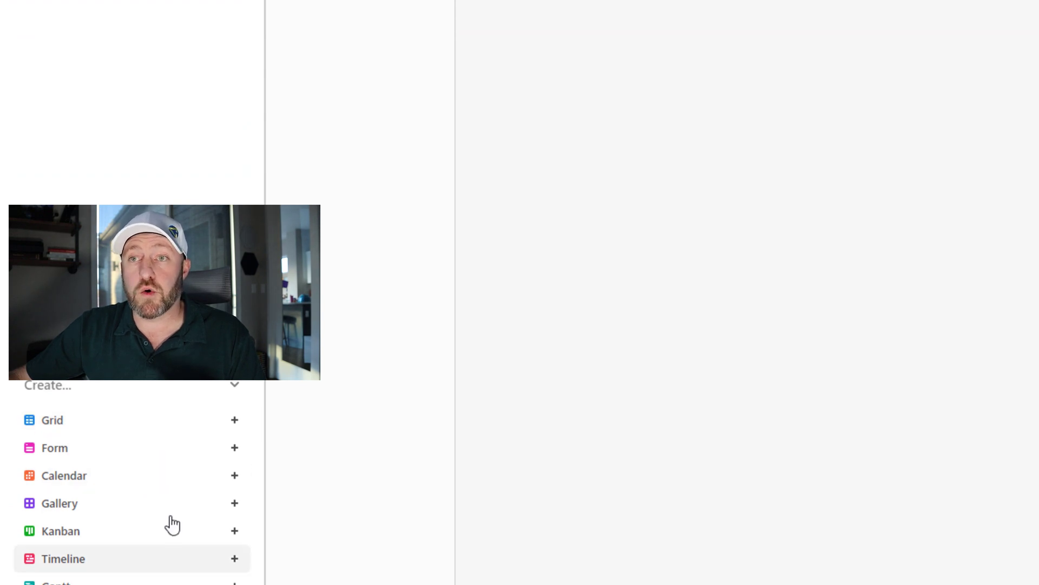
Look over the Grid and Form entries in the sidebar's Create list
mouse_move(170, 433)
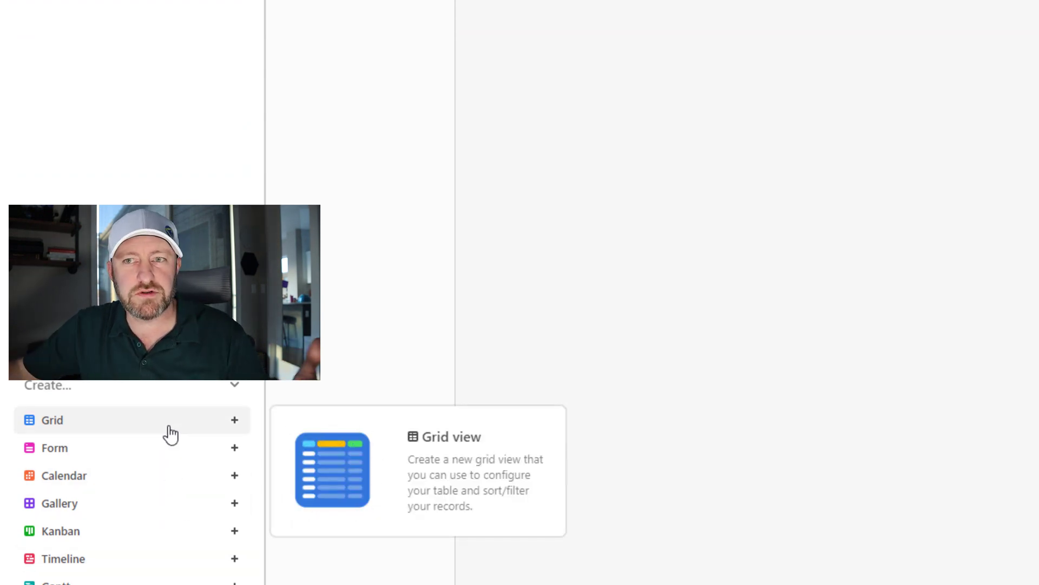
mouse_move(166, 457)
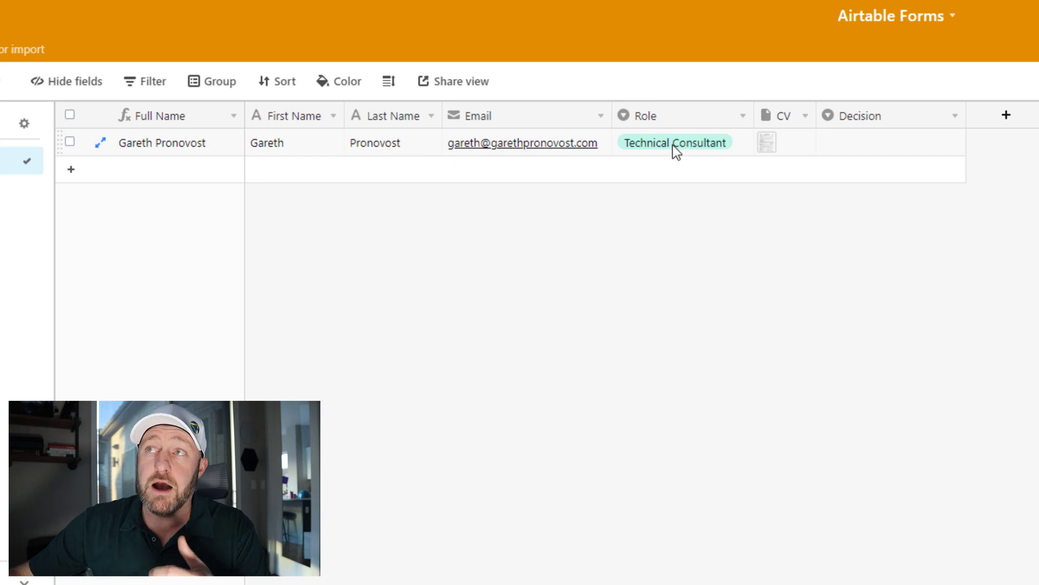
double_click(684, 116)
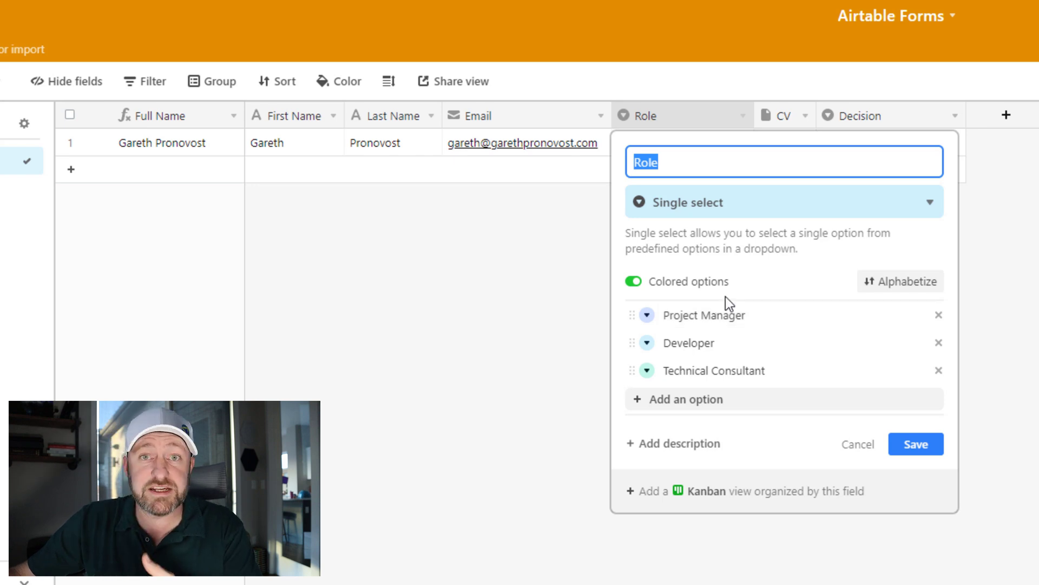
click(857, 445)
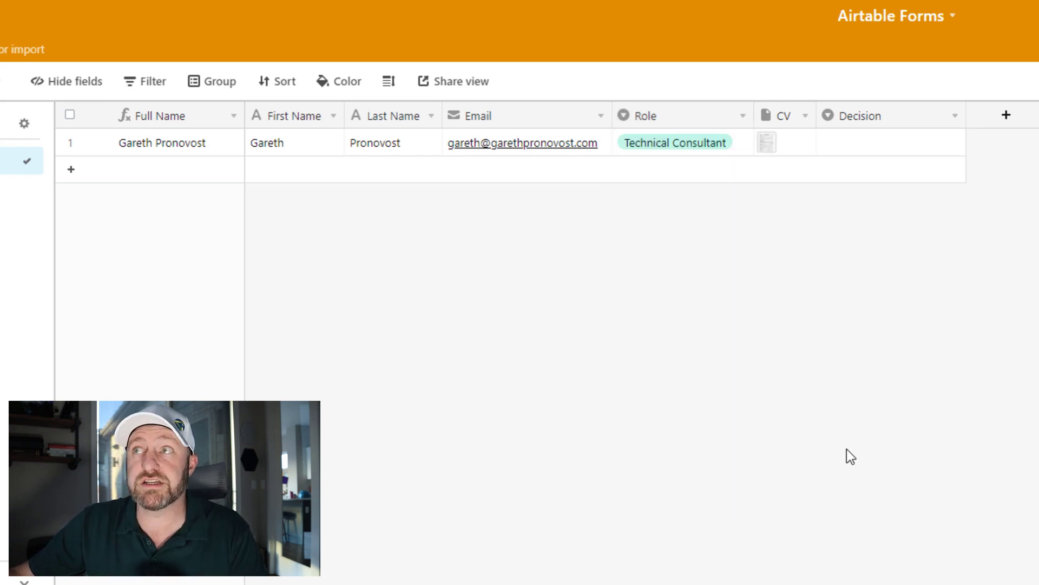
double_click(783, 122)
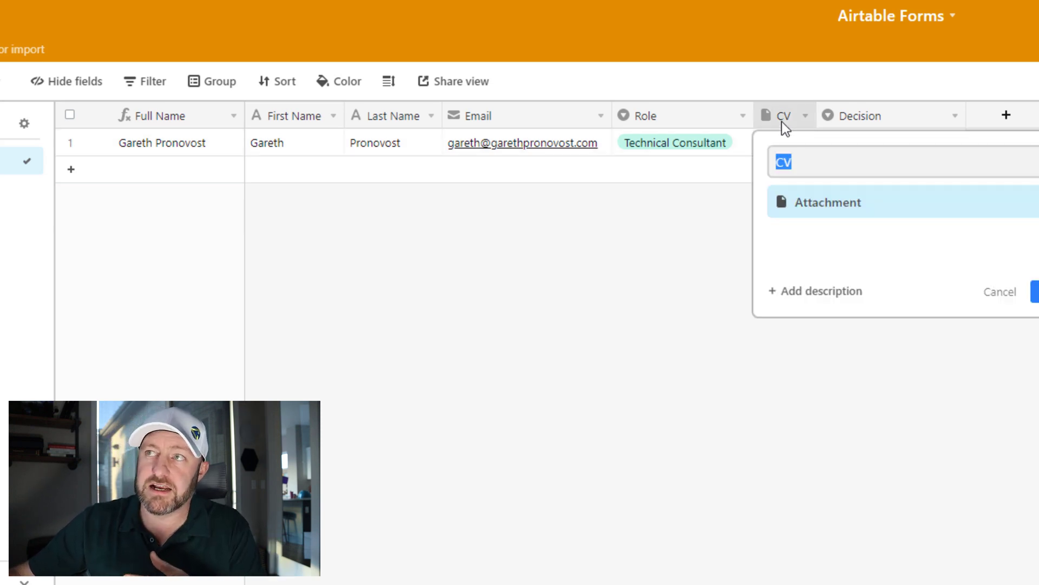
click(678, 270)
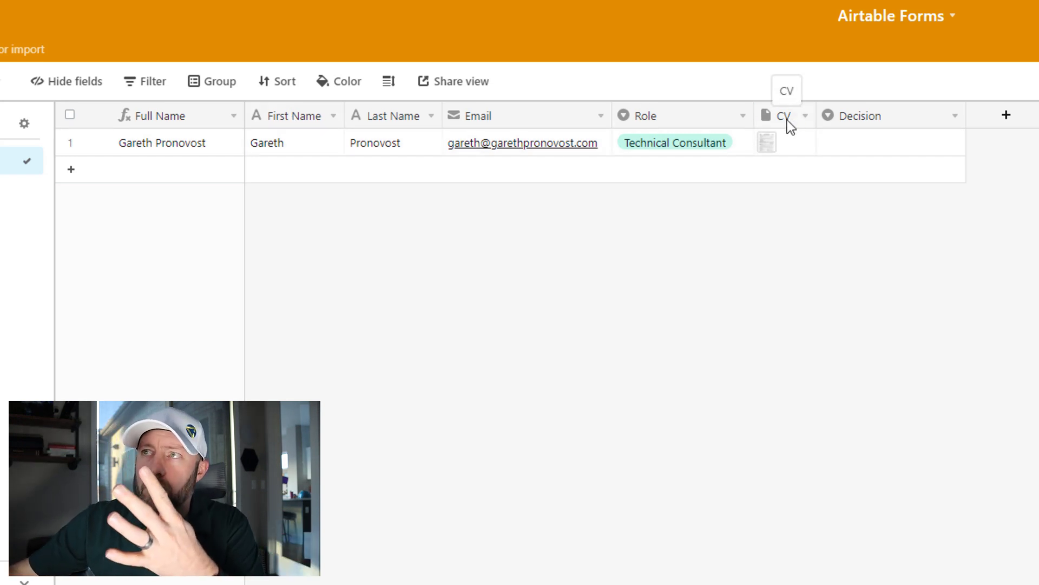
click(838, 147)
click(839, 155)
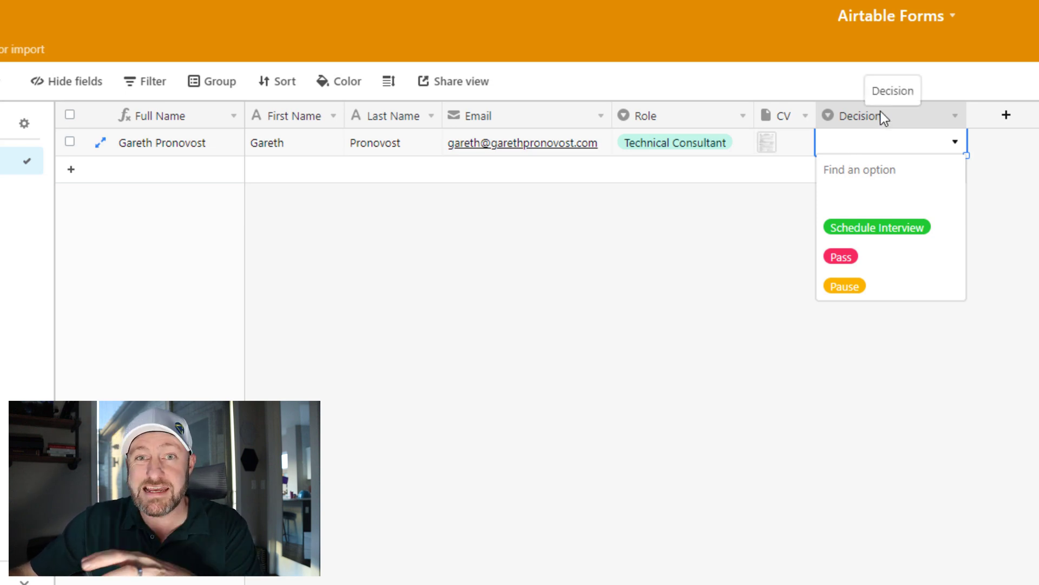
key(Escape)
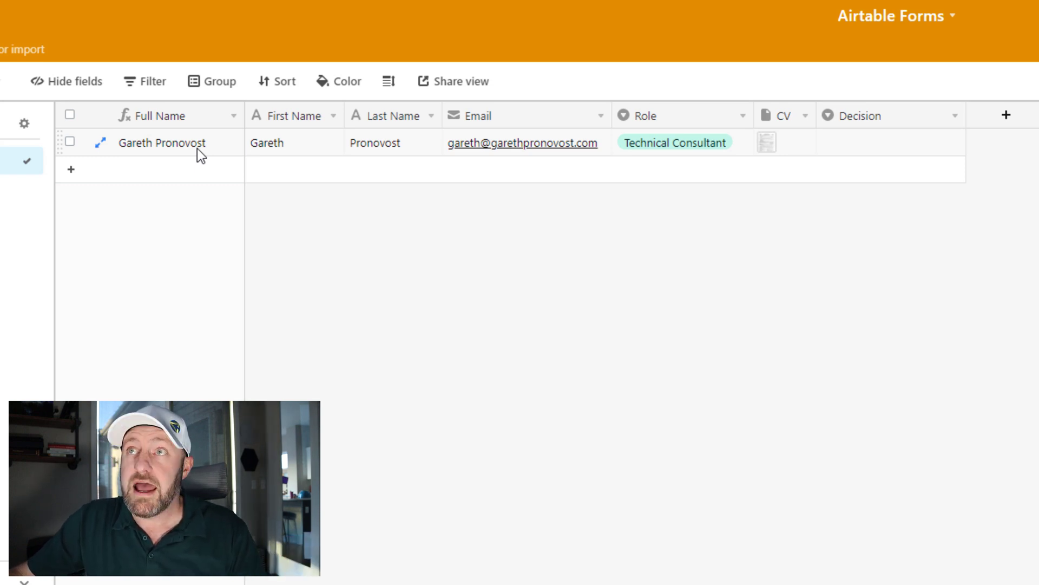
double_click(198, 119)
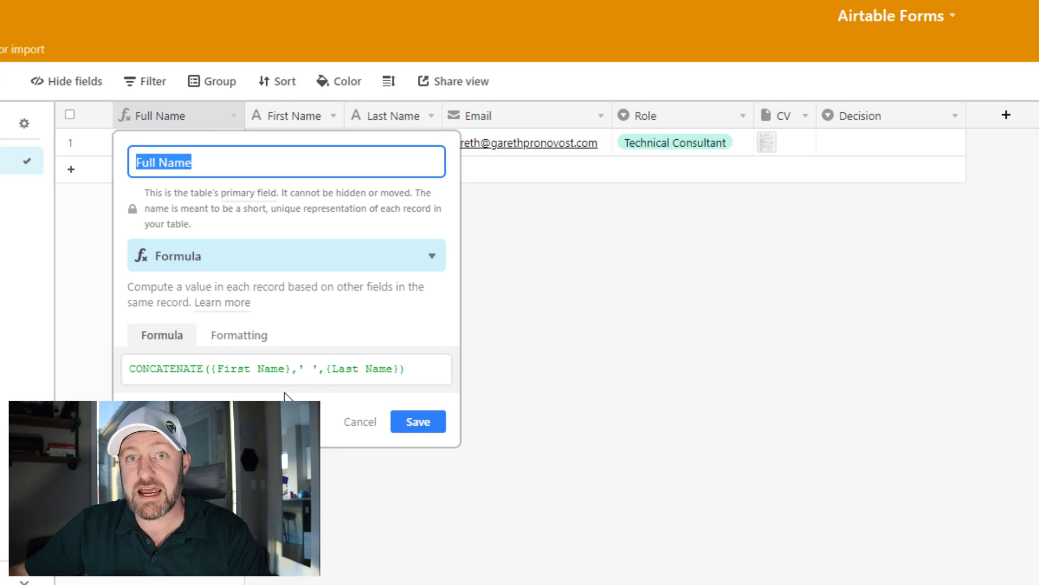
key(Escape)
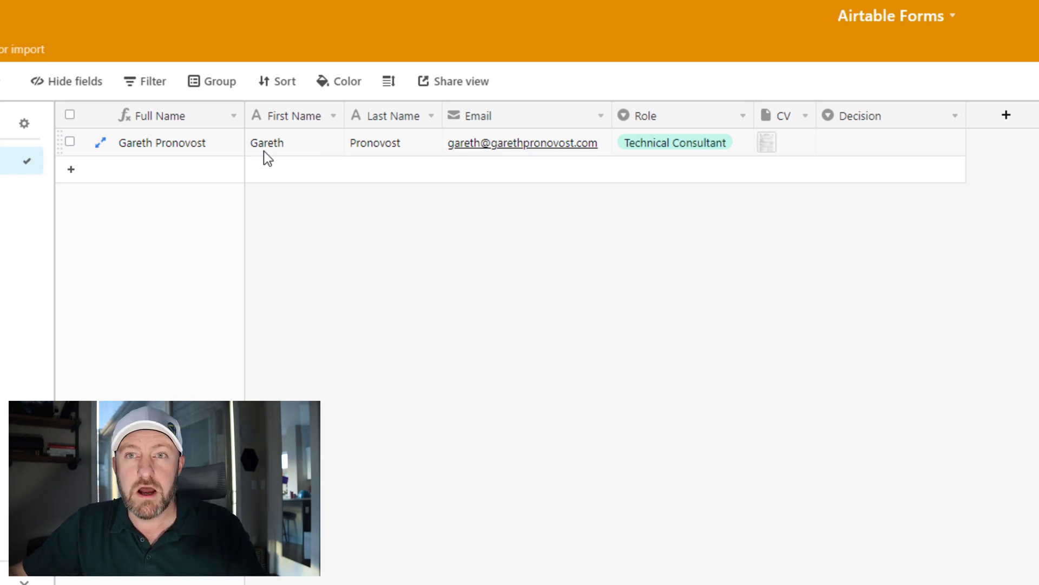
Select the sample applicant's Full Name cell in the grid
click(181, 142)
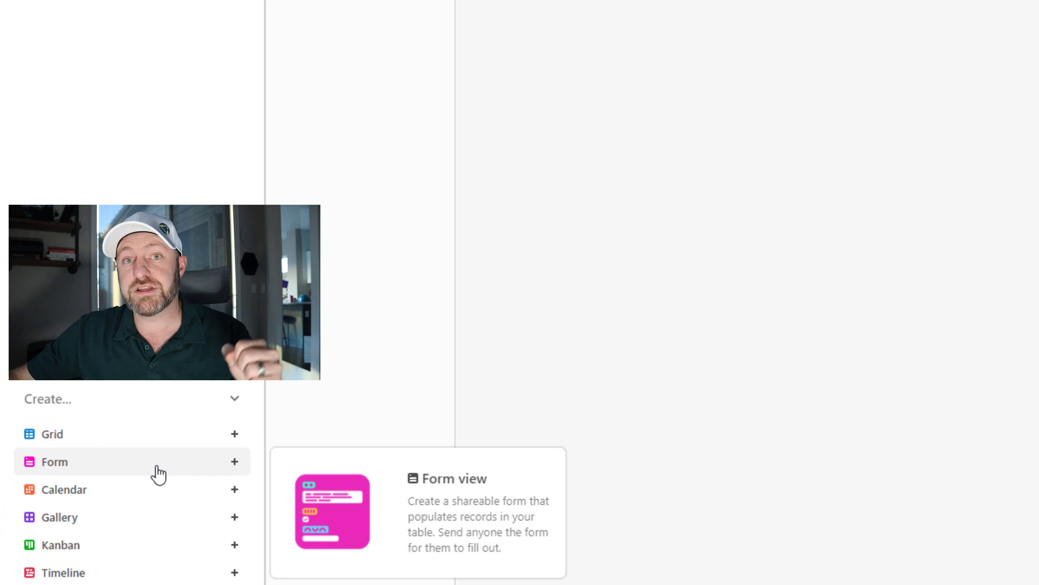
Add a form view named 'New Form' and scroll through its generated fields
click(159, 474)
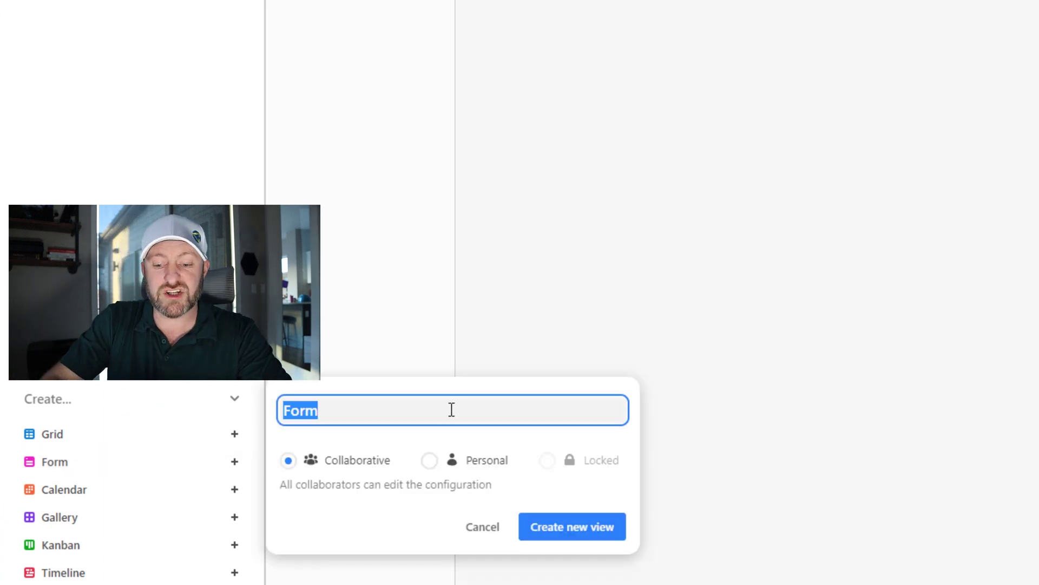
text(New Form)
key(Return)
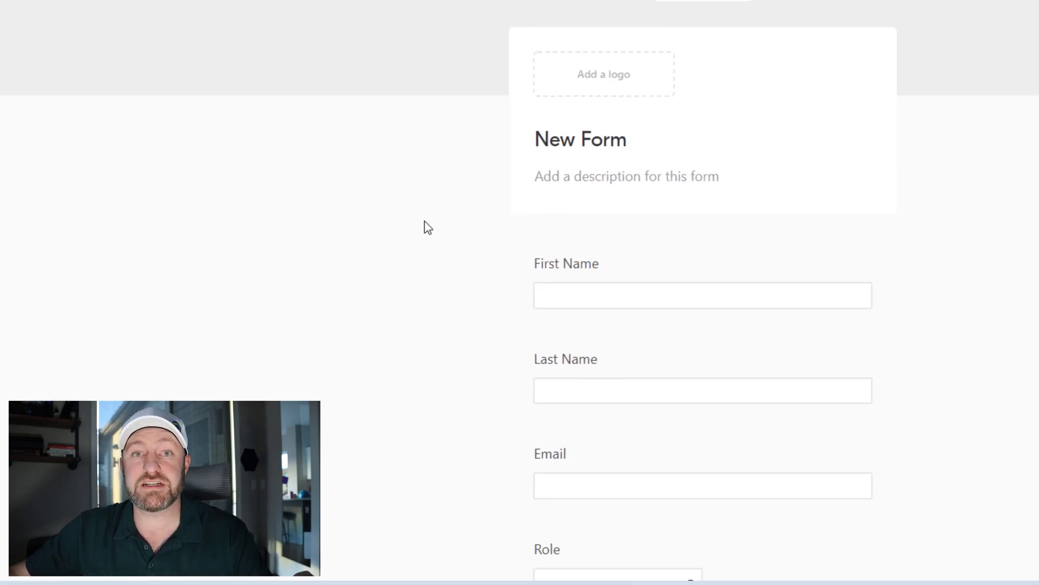
scroll(577, 189, down, 5)
scroll(574, 172, up, 3)
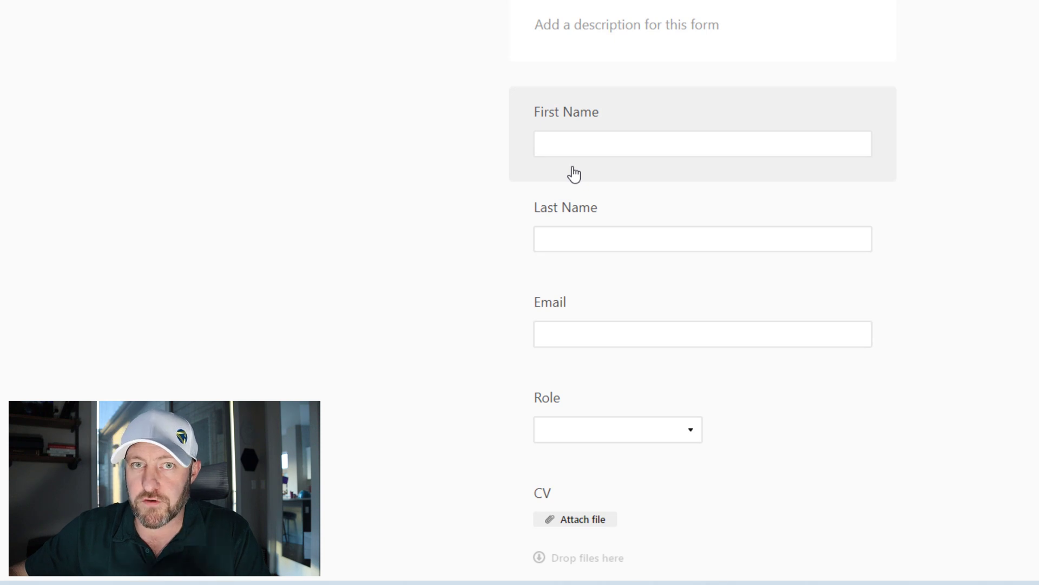
scroll(477, 263, down, 5)
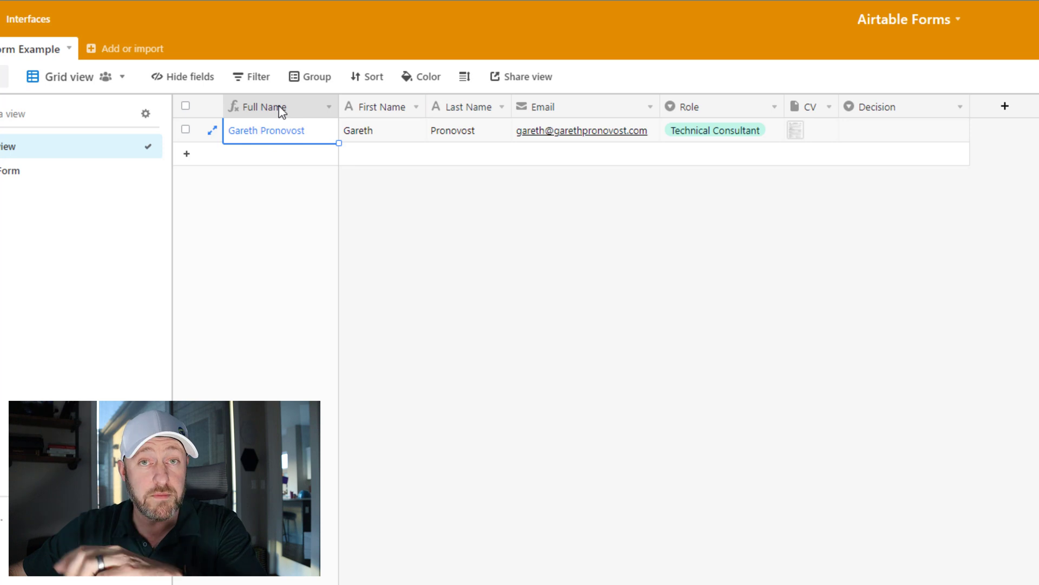
Switch to the New Form view and scroll down to Decision and Submit
click(25, 177)
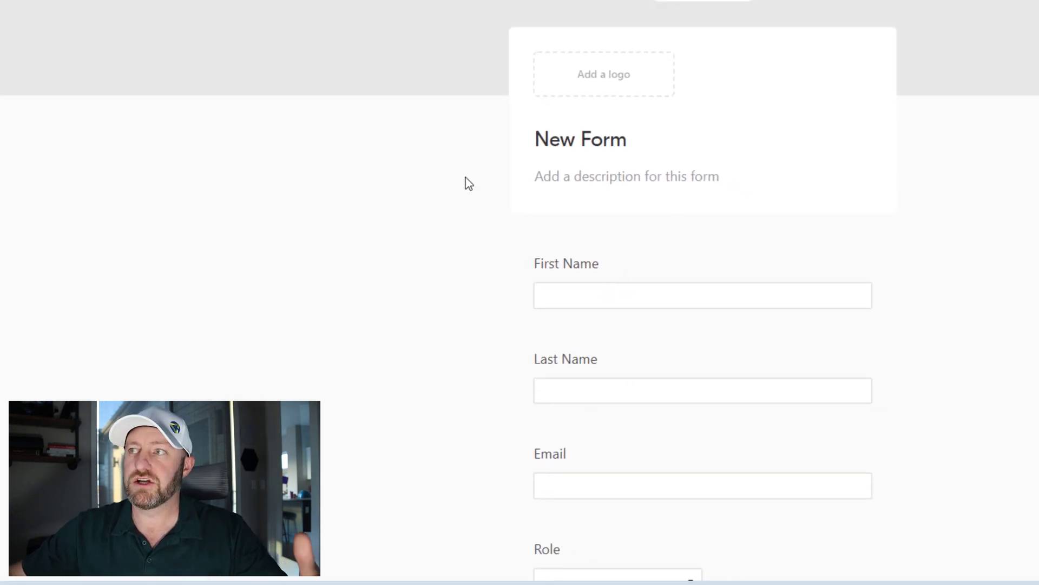
scroll(594, 225, down, 3)
scroll(643, 263, down, 5)
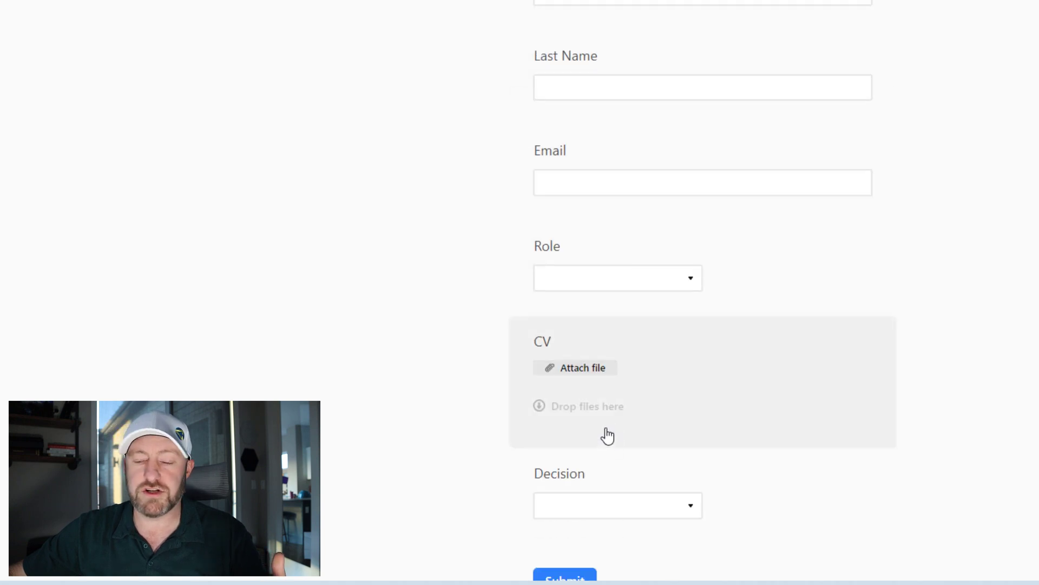
scroll(601, 432, up, 6)
scroll(593, 374, up, 2)
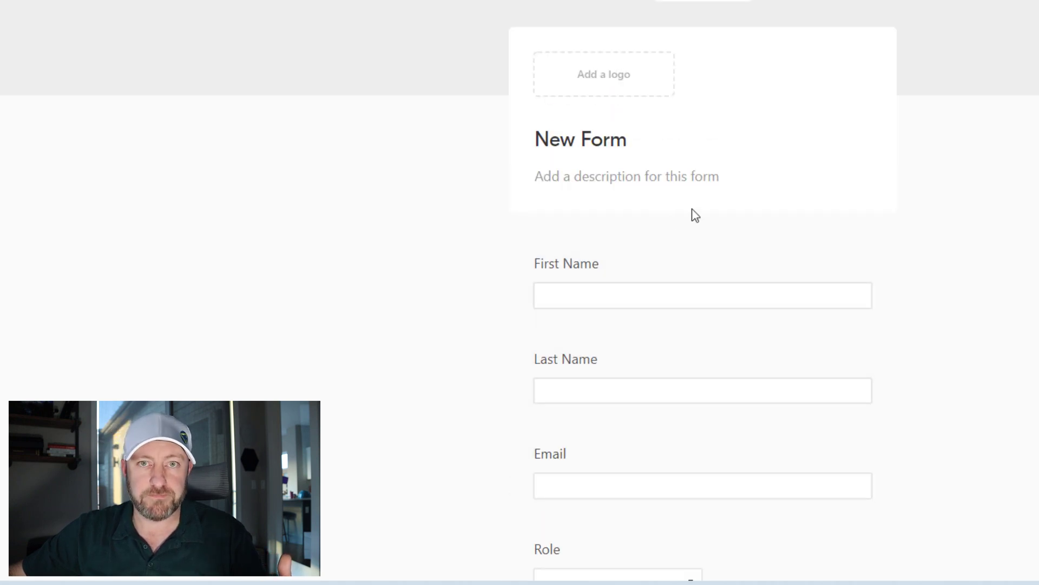
scroll(687, 219, down, 7)
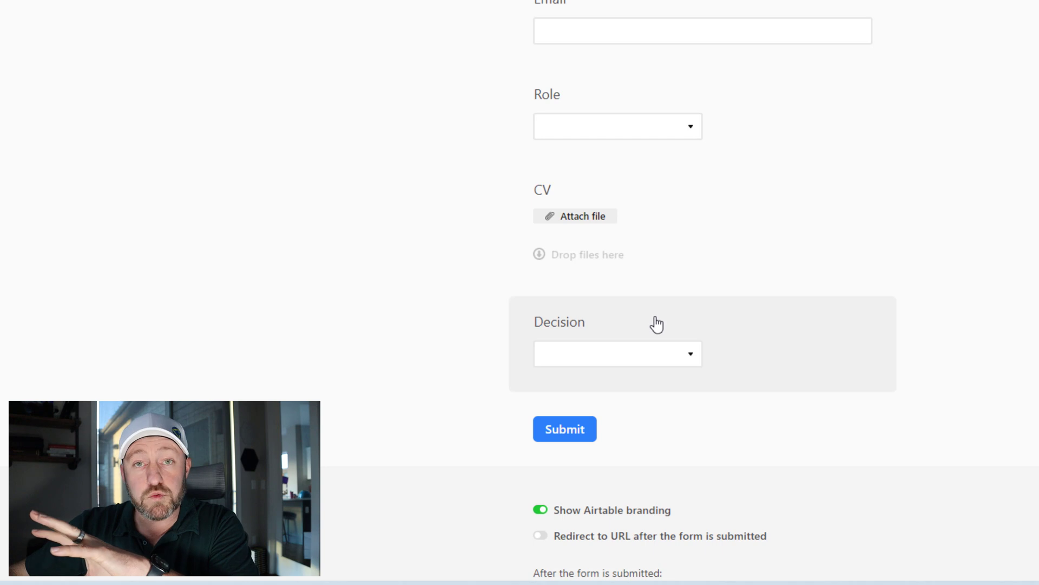
Remove the Decision field from the form and check the Role dropdown's three choices
drag(669, 325, 109, 111)
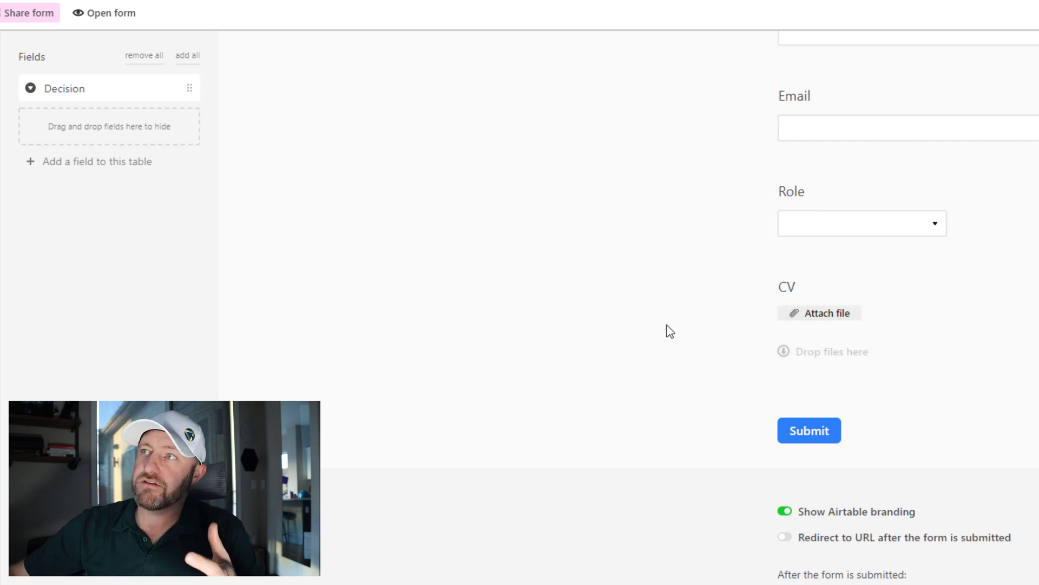
scroll(680, 325, up, 5)
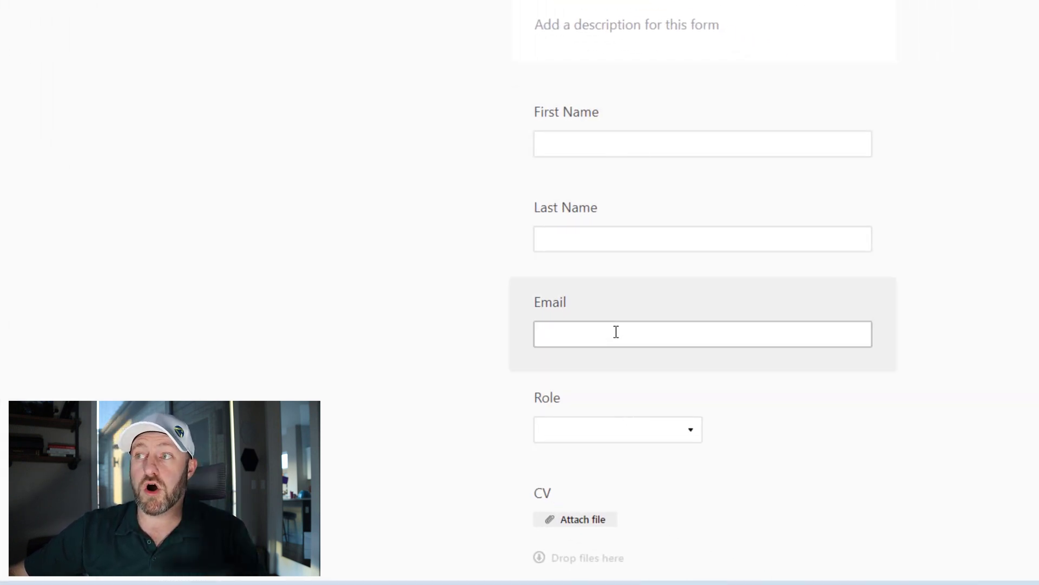
click(645, 432)
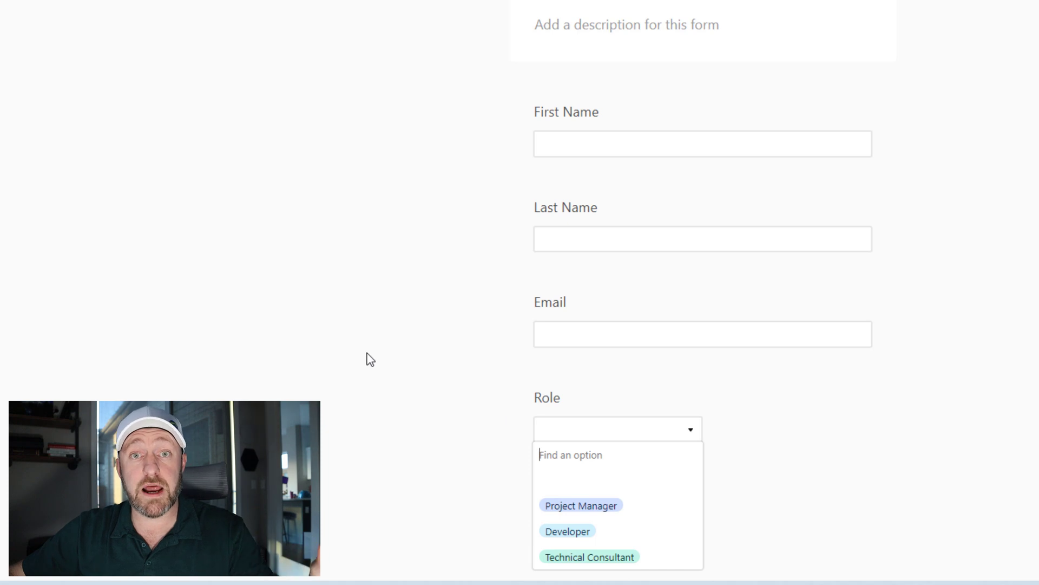
scroll(517, 326, down, 3)
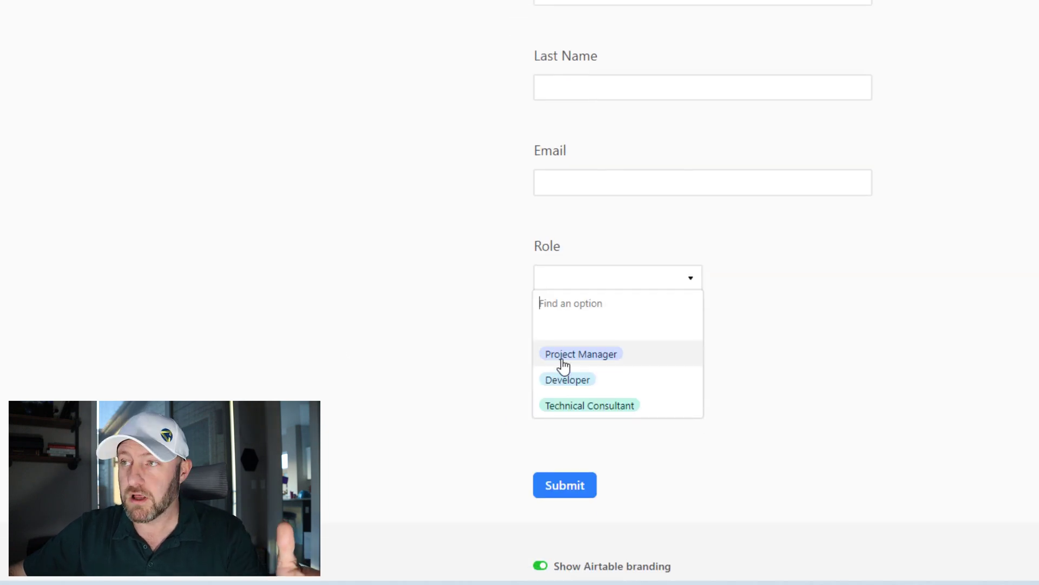
click(774, 290)
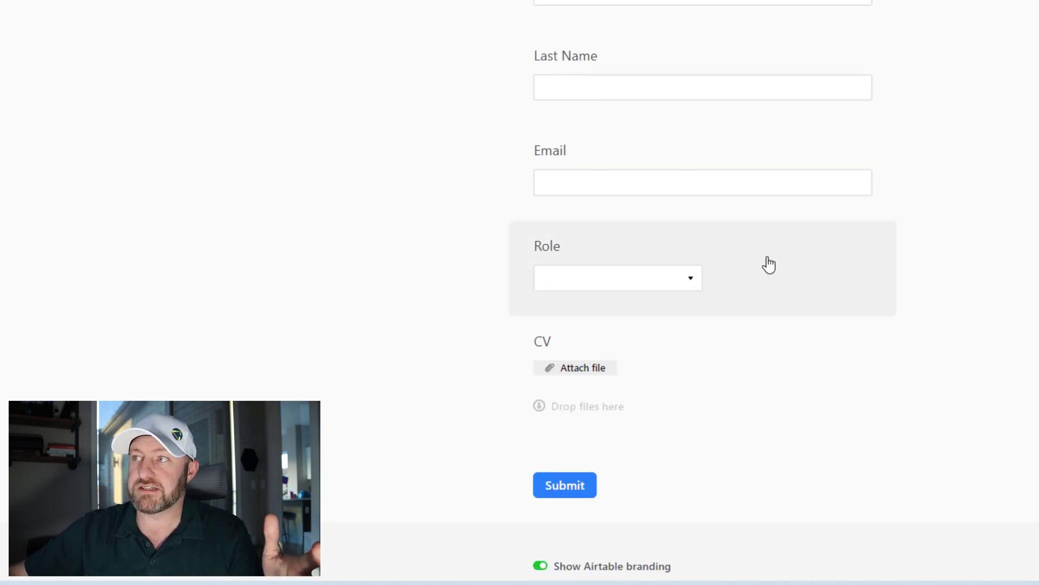
Make Role a required list question showing Project Manager, Developer and Technical Consultant
click(769, 262)
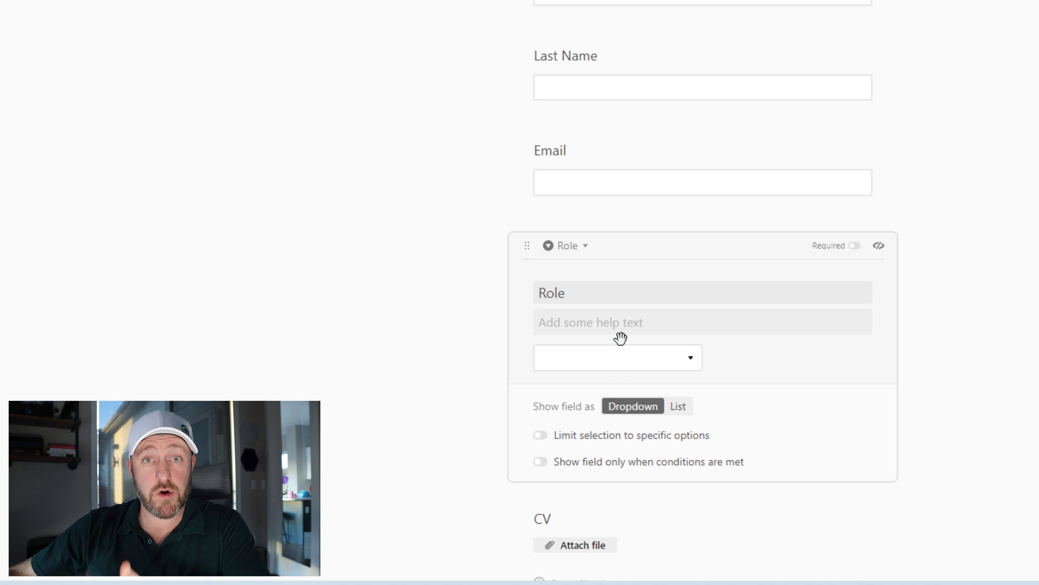
click(677, 407)
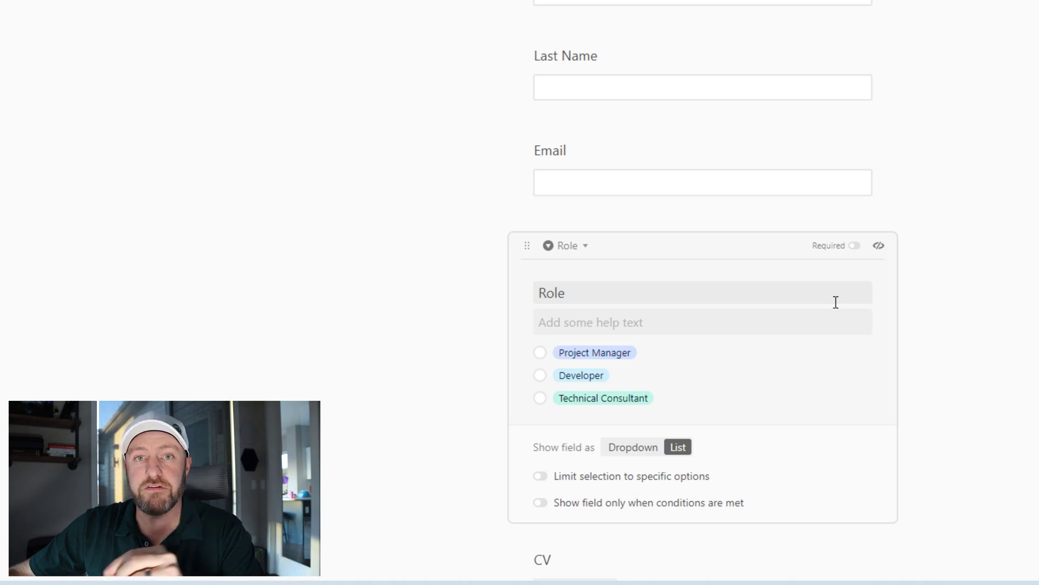
click(854, 251)
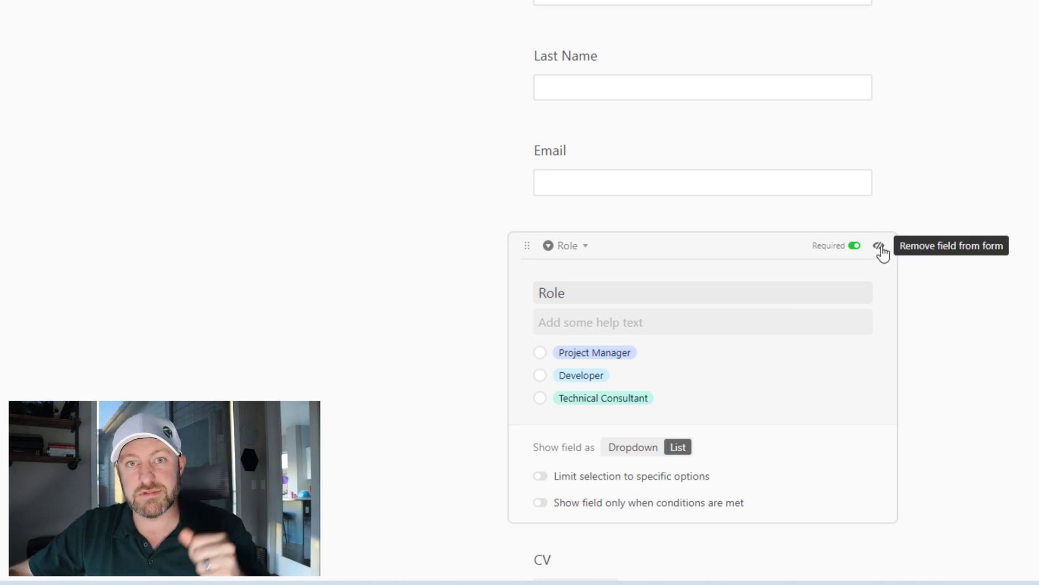
click(998, 228)
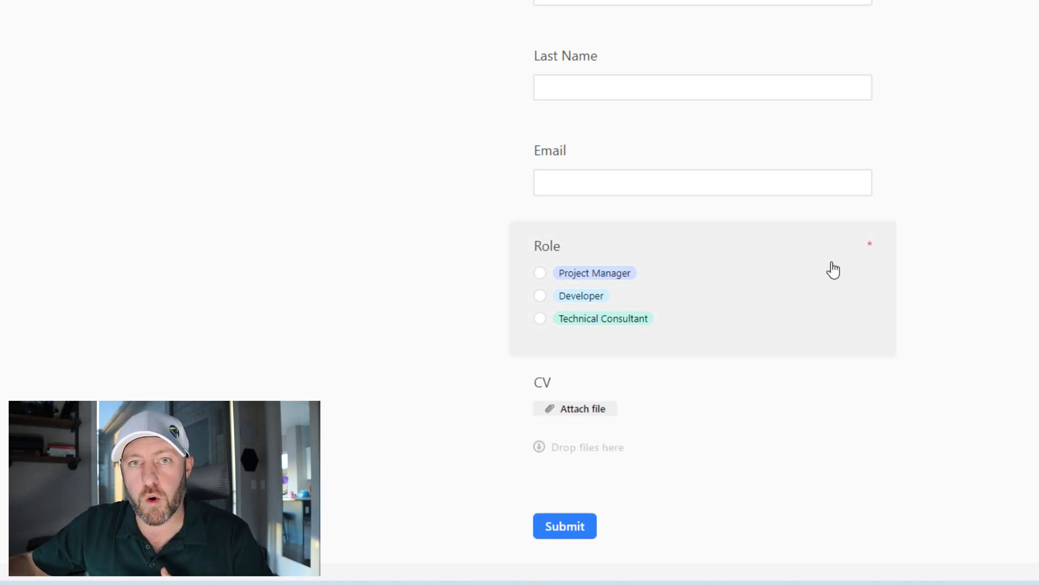
click(720, 256)
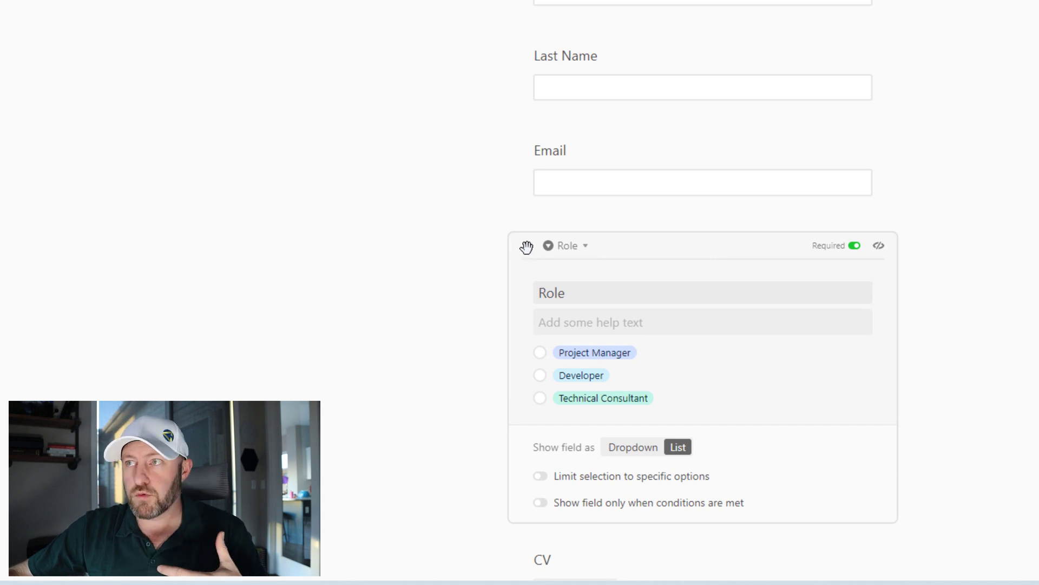
Drag the Role question up so it follows Last Name and precedes Email
drag(527, 247, 542, 144)
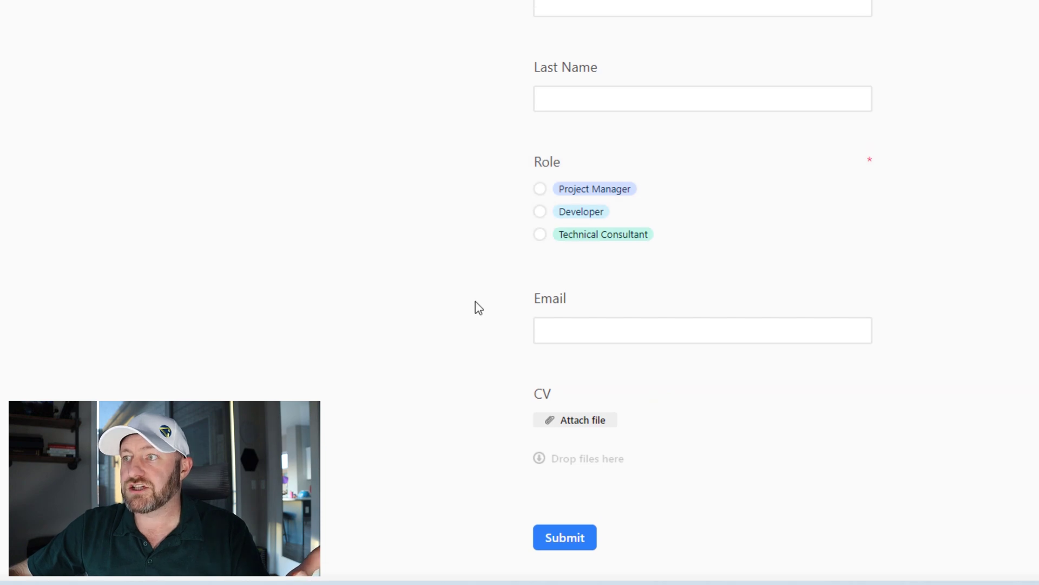
scroll(475, 301, up, 5)
scroll(624, 213, down, 5)
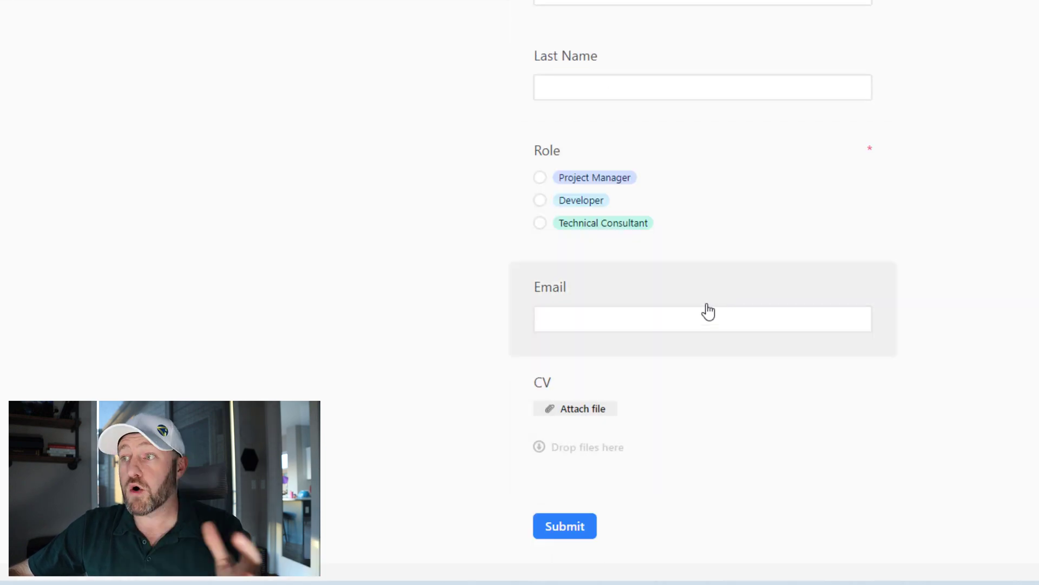
scroll(708, 311, down, 3)
scroll(650, 293, down, 3)
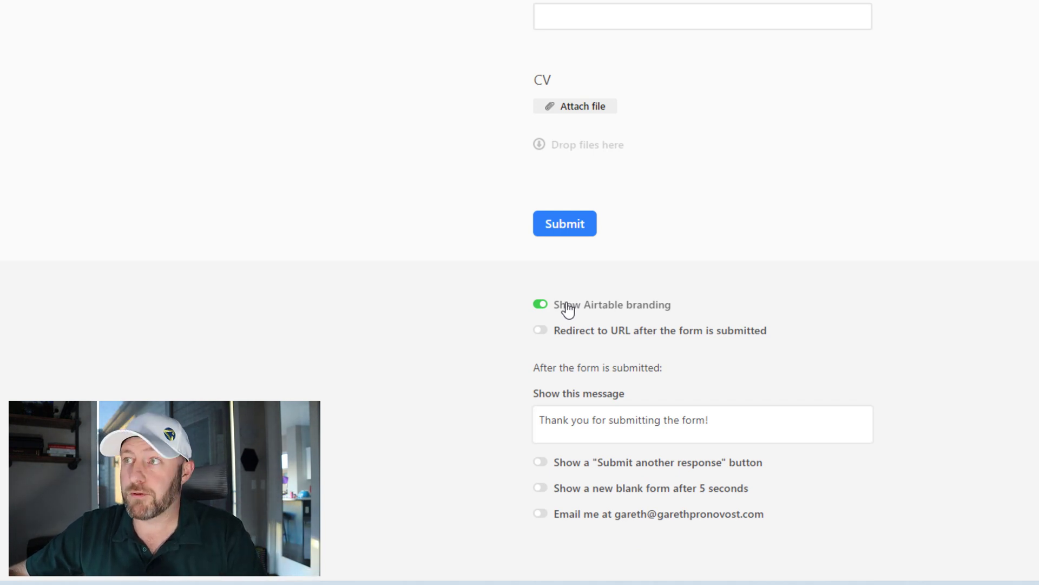
Switch off Airtable branding, keeping redirect URL and submit-another-response turned off
click(568, 309)
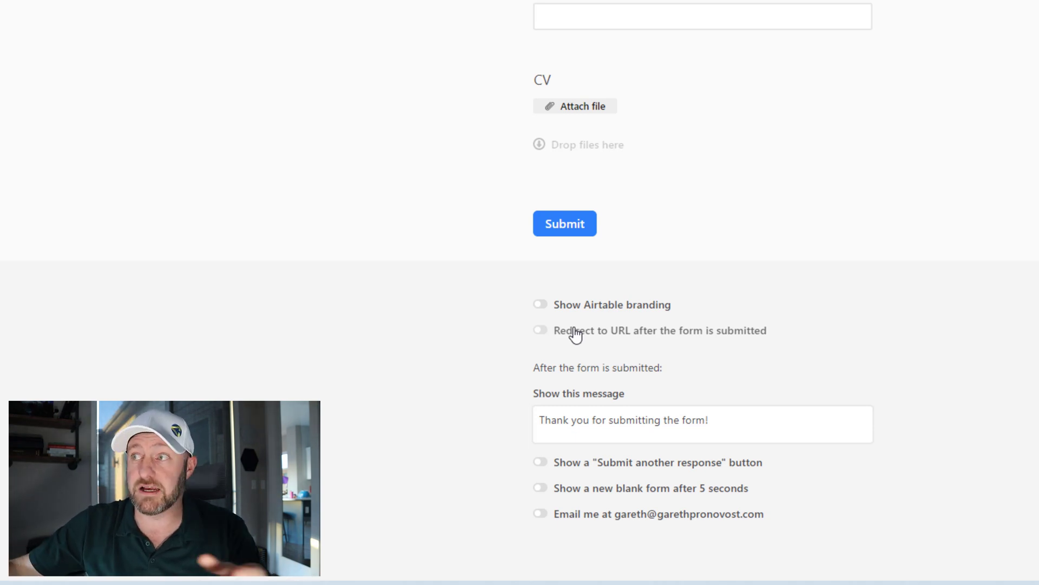
click(575, 332)
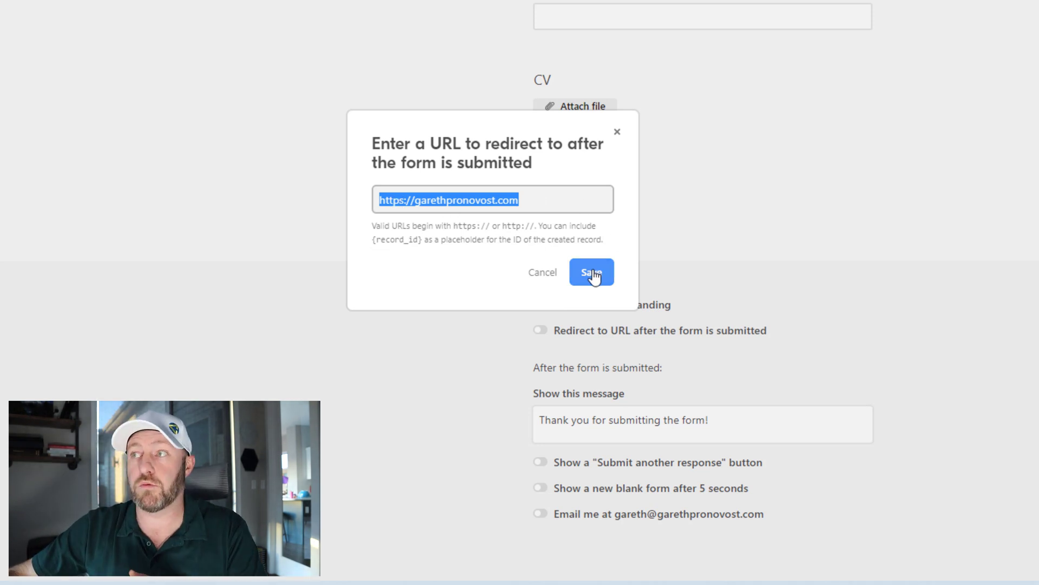
click(558, 275)
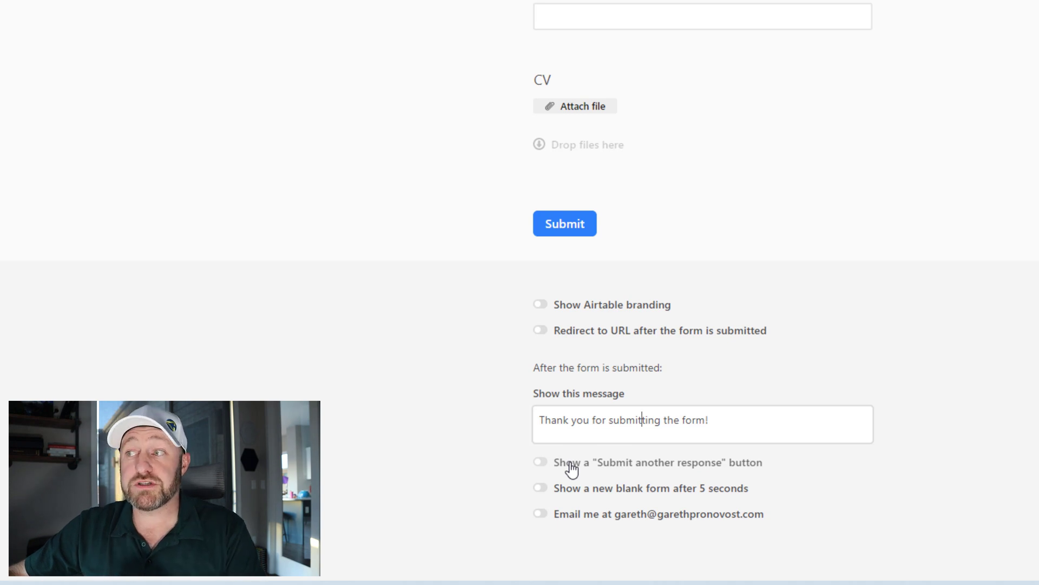
click(722, 463)
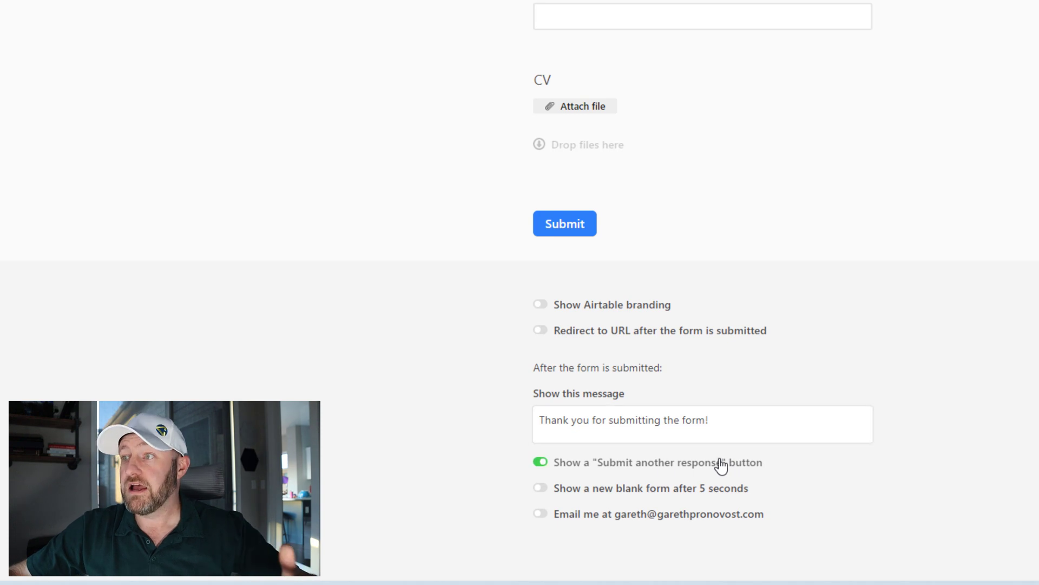
click(541, 463)
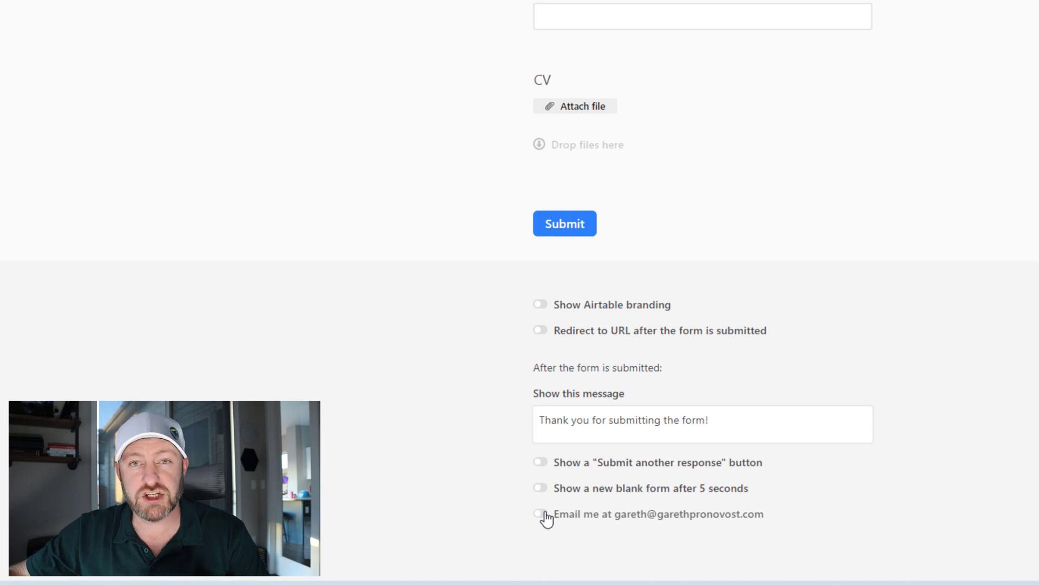
Upload the GAP Consulting logo to the form
scroll(546, 517, up, 15)
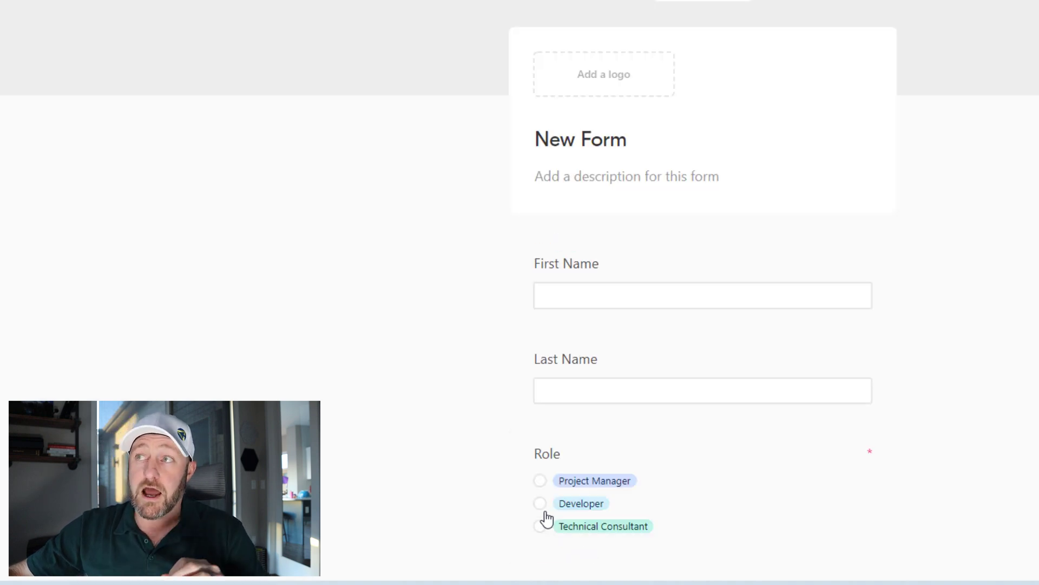
scroll(560, 162, up, 5)
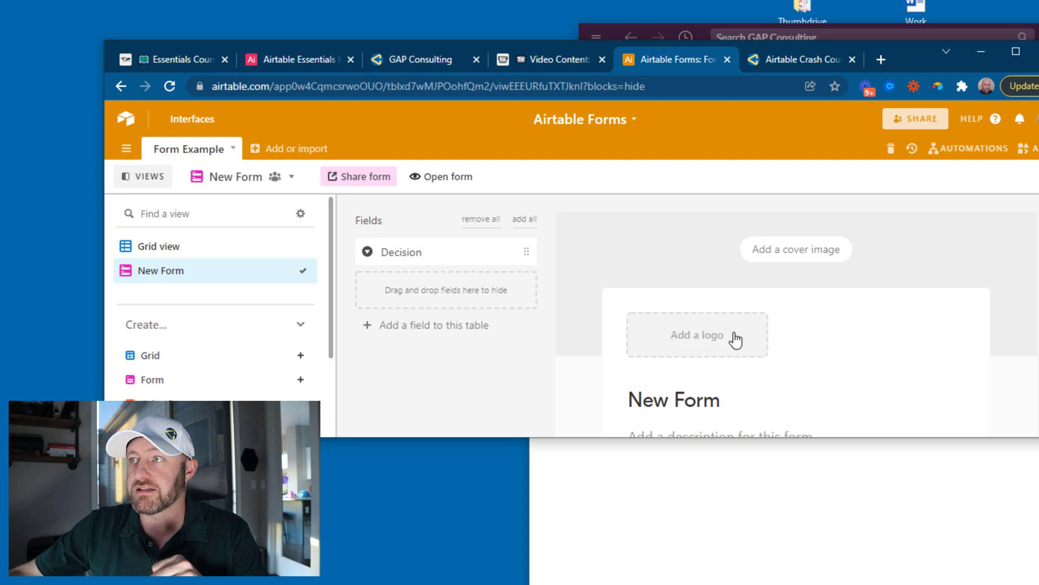
click(733, 339)
drag(459, 286, 590, 245)
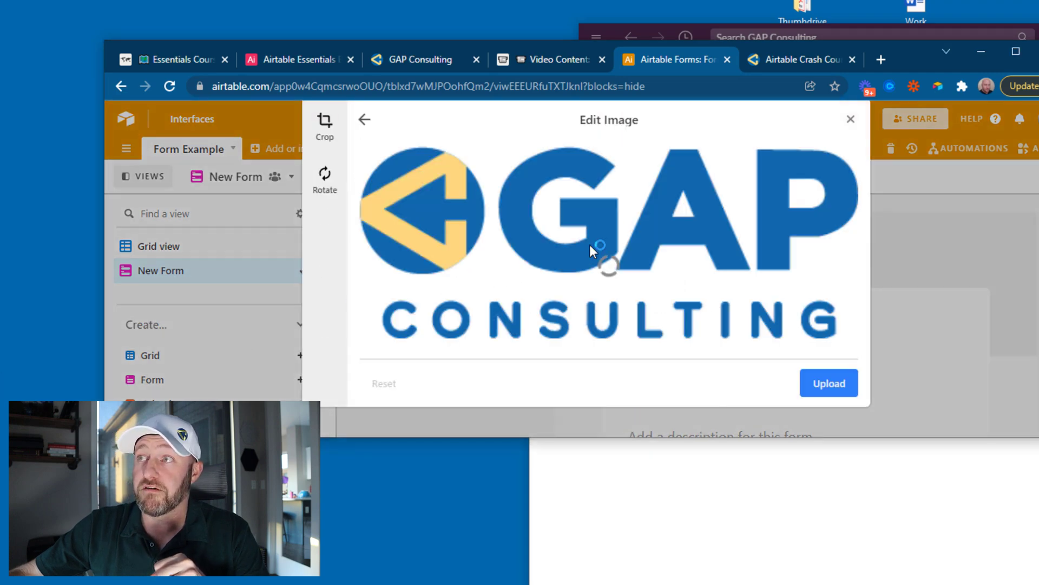
click(823, 384)
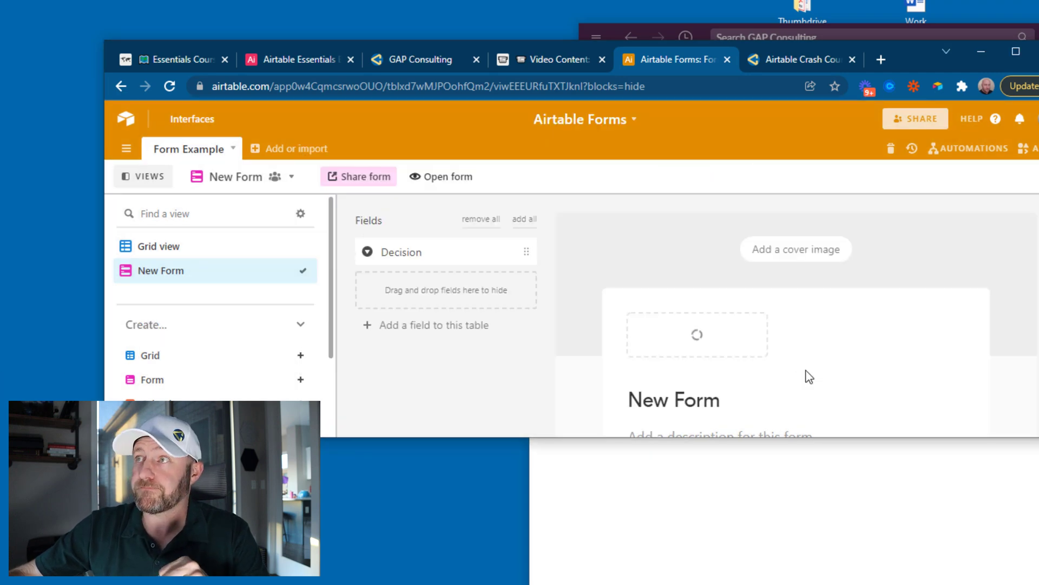
Upload the Airtable Fundamentals image as the form's cover
click(800, 250)
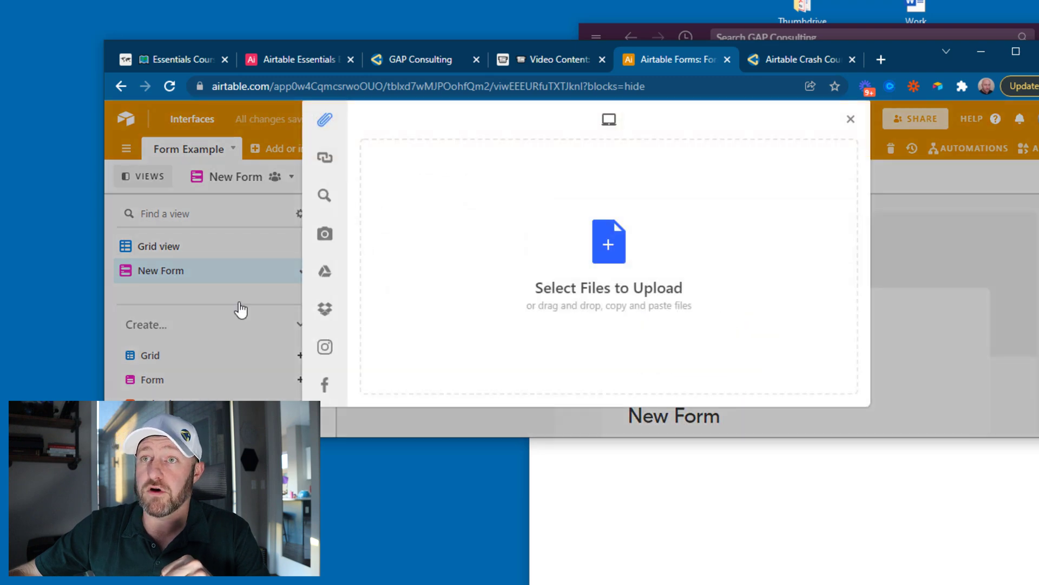
drag(458, 287, 615, 271)
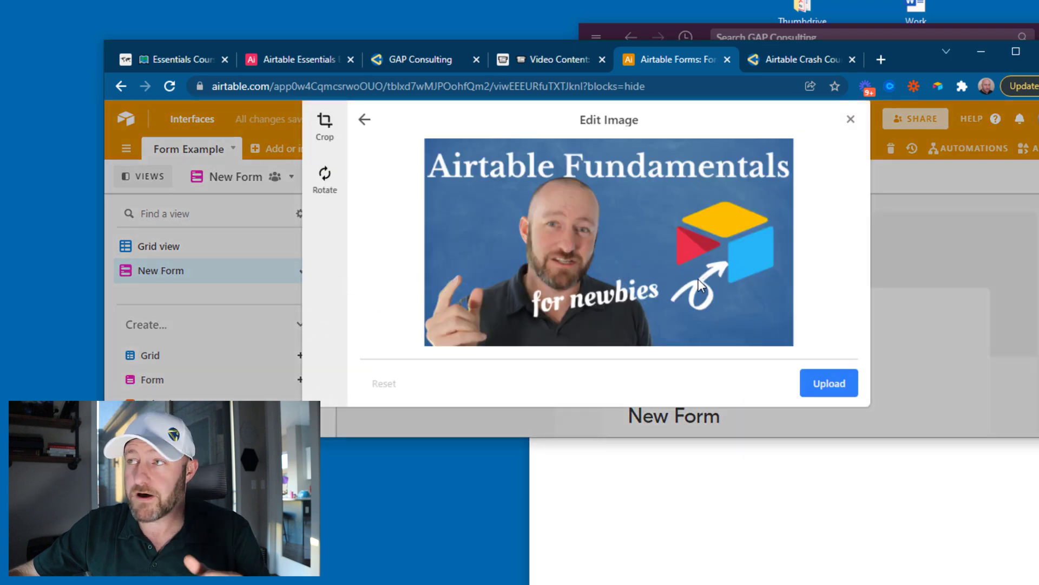
click(843, 382)
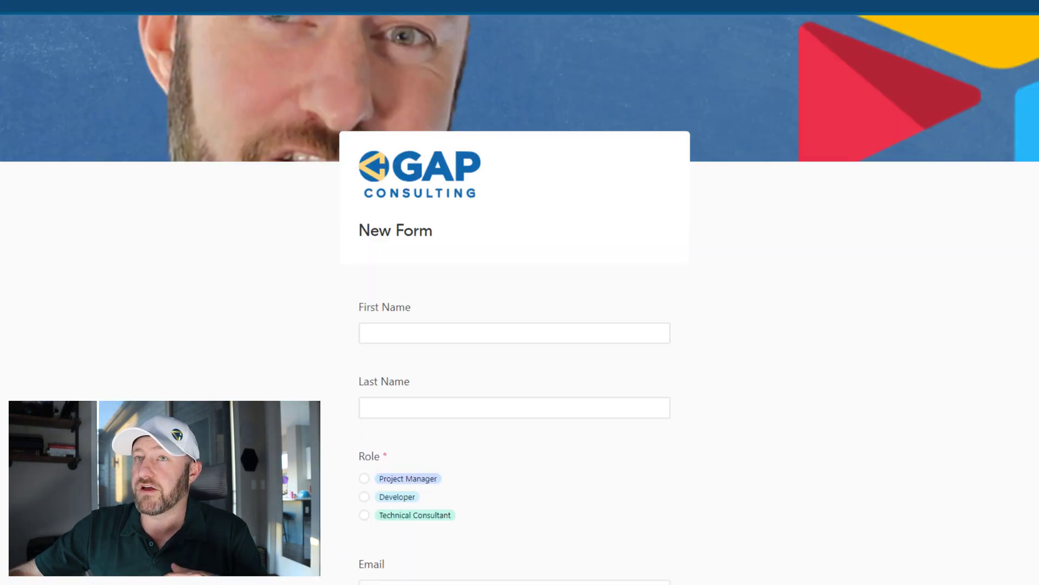
scroll(153, 215, down, 2)
scroll(135, 200, up, 2)
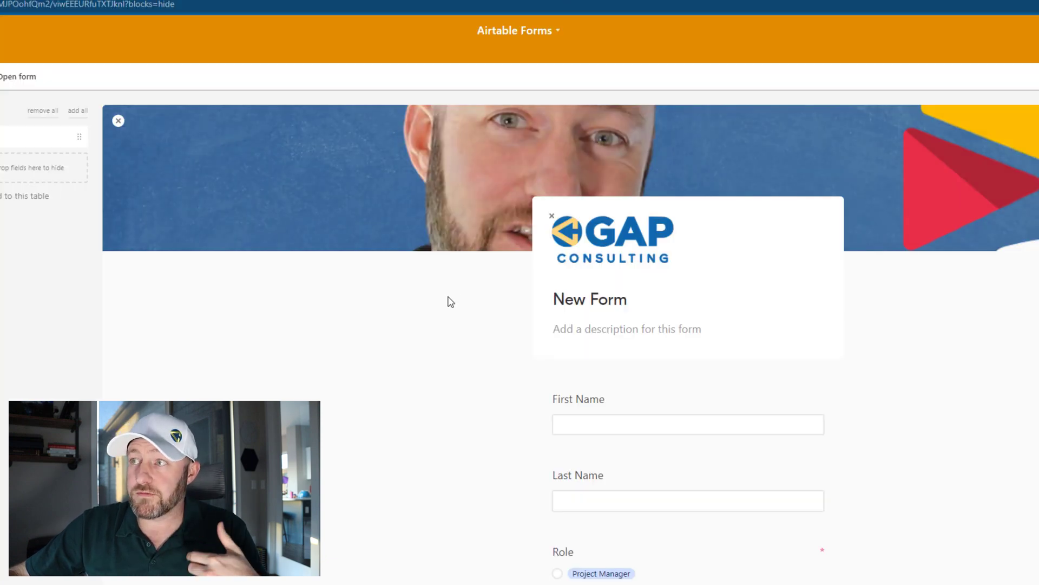
Restrict the Role question's offered options to Developer and Technical Consultant
scroll(447, 299, down, 2)
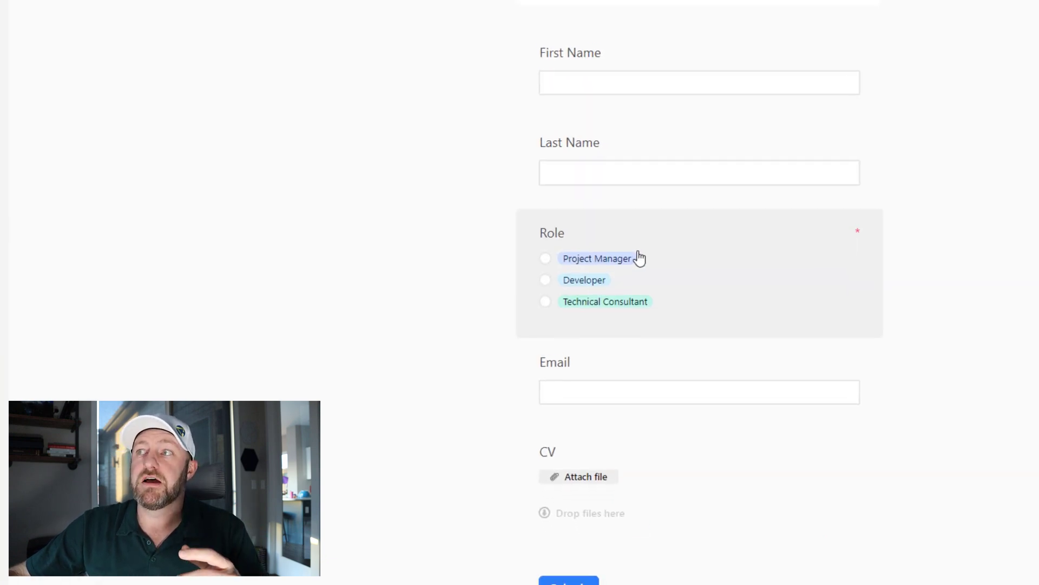
click(640, 258)
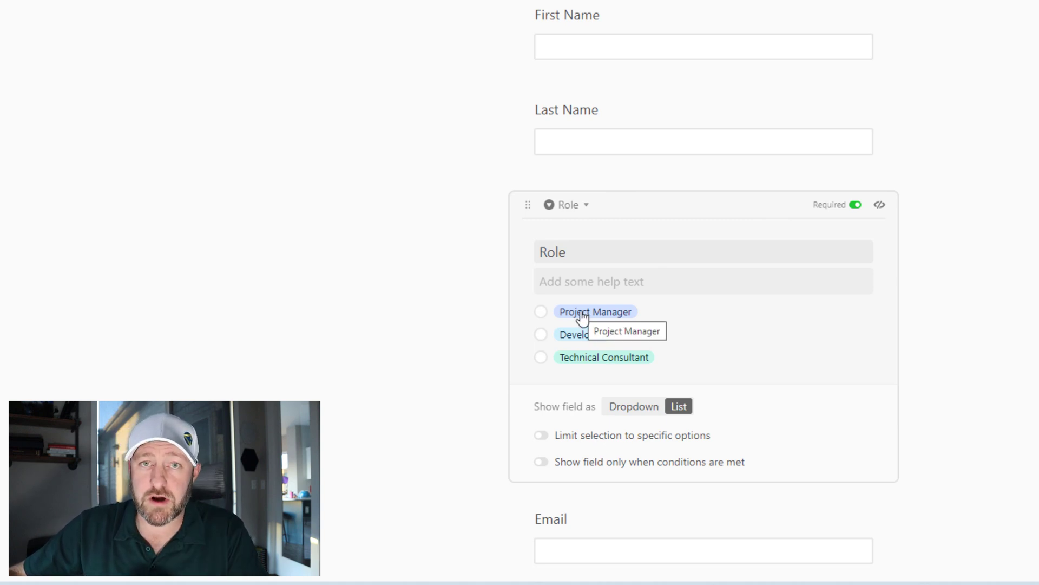
click(574, 436)
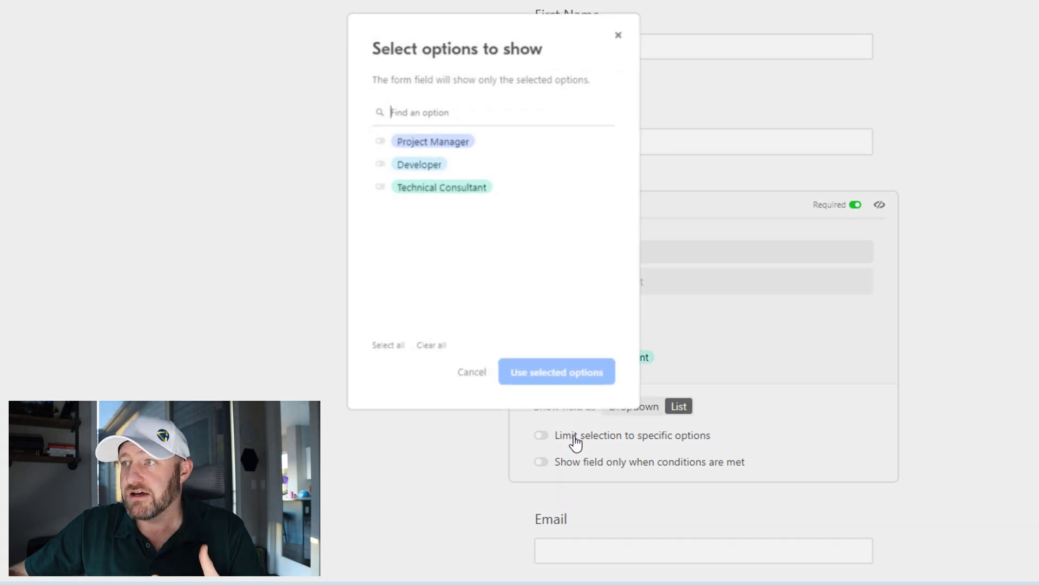
click(381, 164)
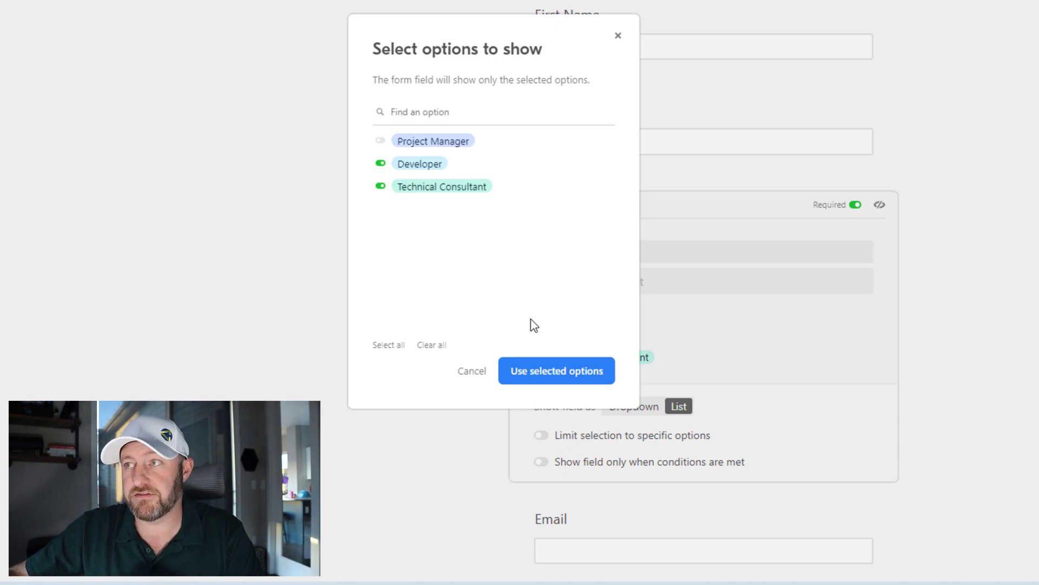
click(584, 377)
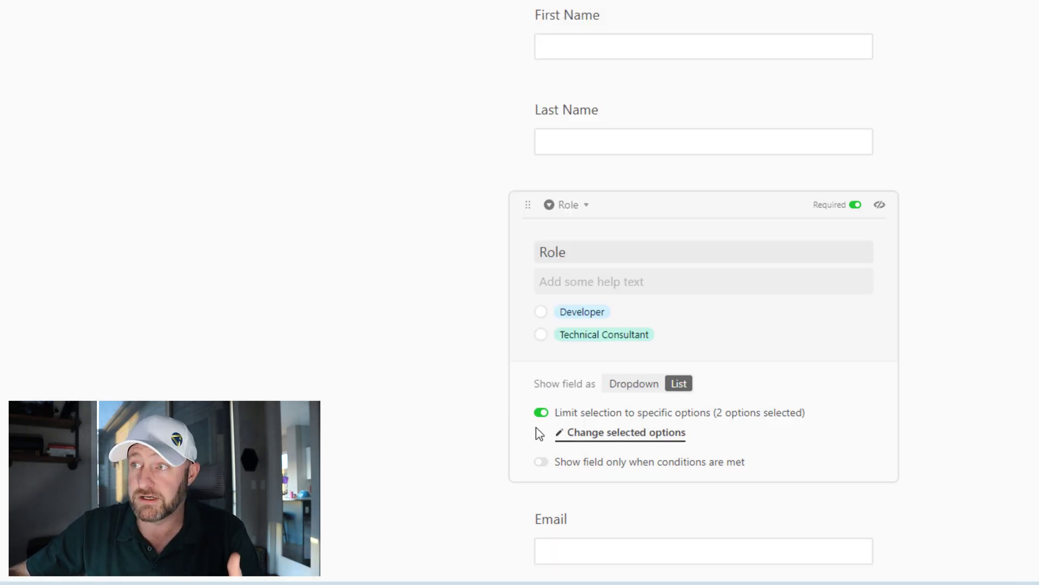
Add a display condition to Role: show it only when Last Name is not empty
scroll(536, 427, down, 3)
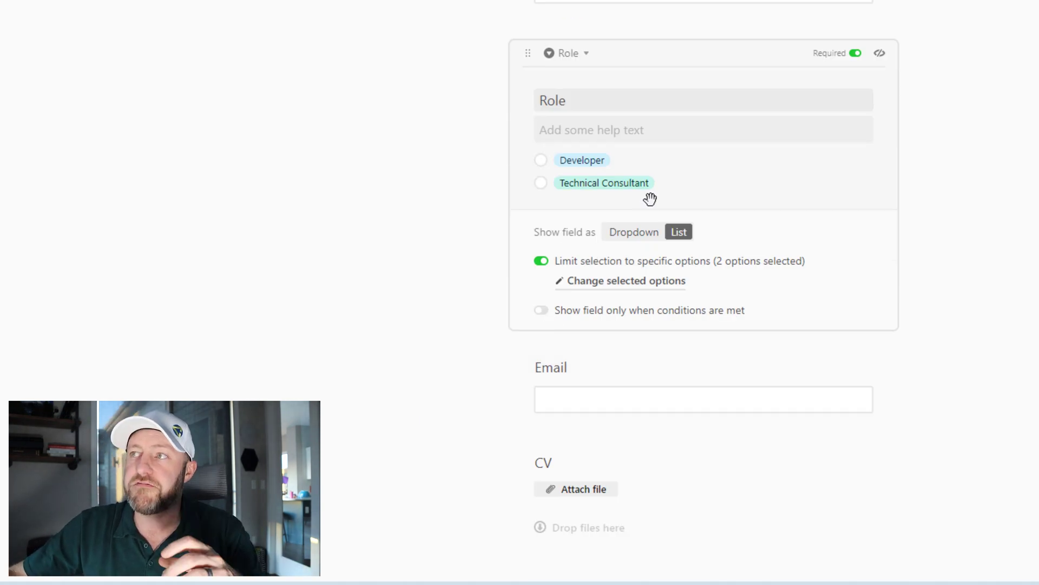
scroll(703, 162, up, 6)
scroll(619, 232, down, 6)
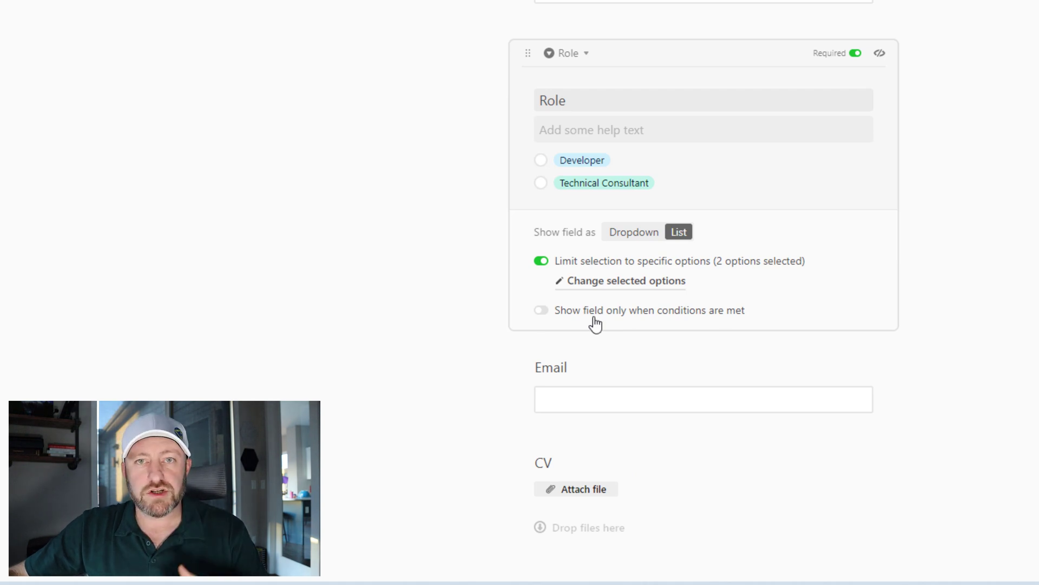
click(595, 318)
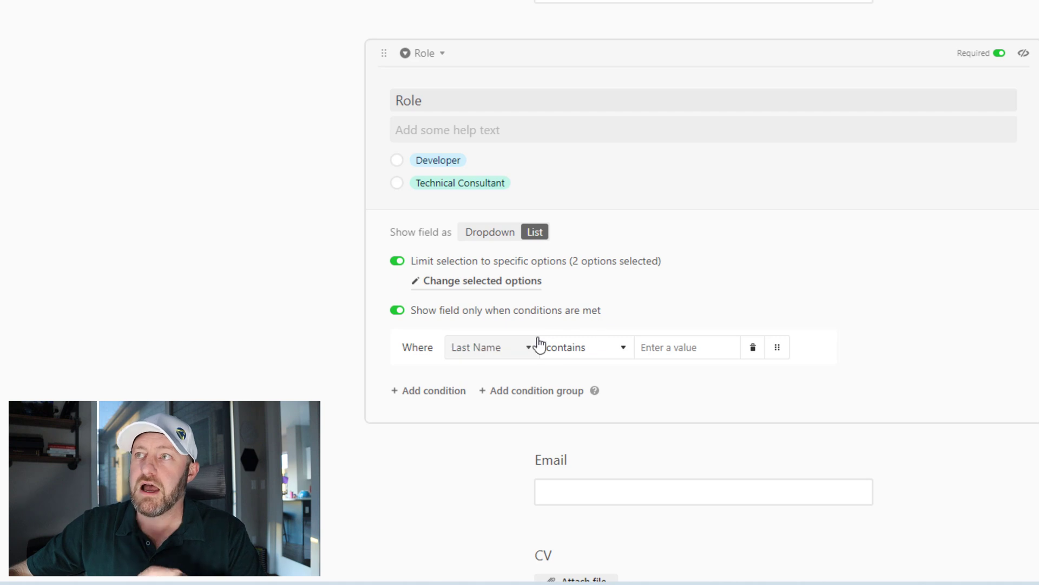
scroll(558, 345, up, 1)
scroll(557, 345, up, 2)
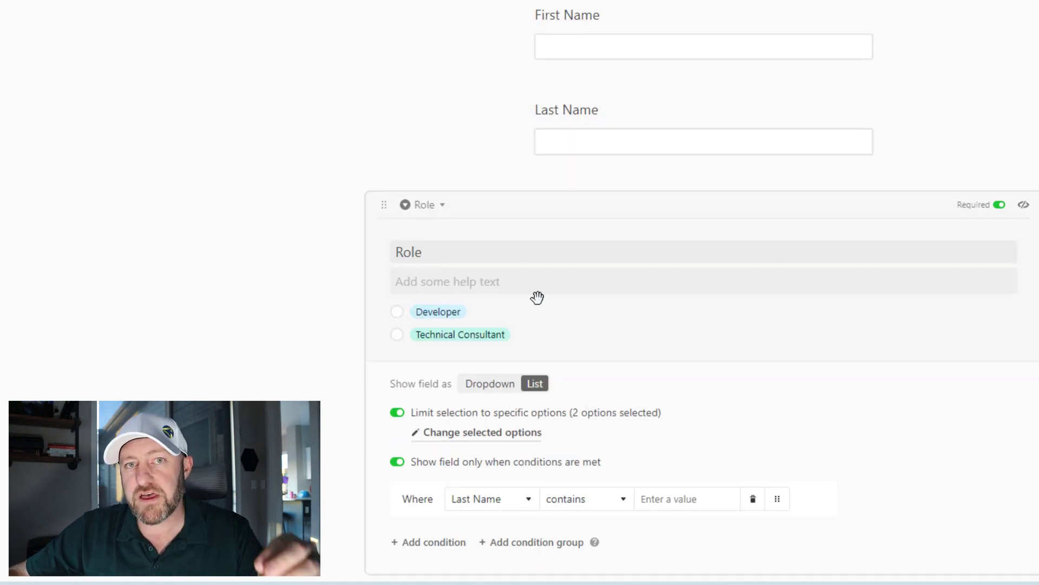
scroll(544, 335, down, 1)
scroll(544, 336, down, 5)
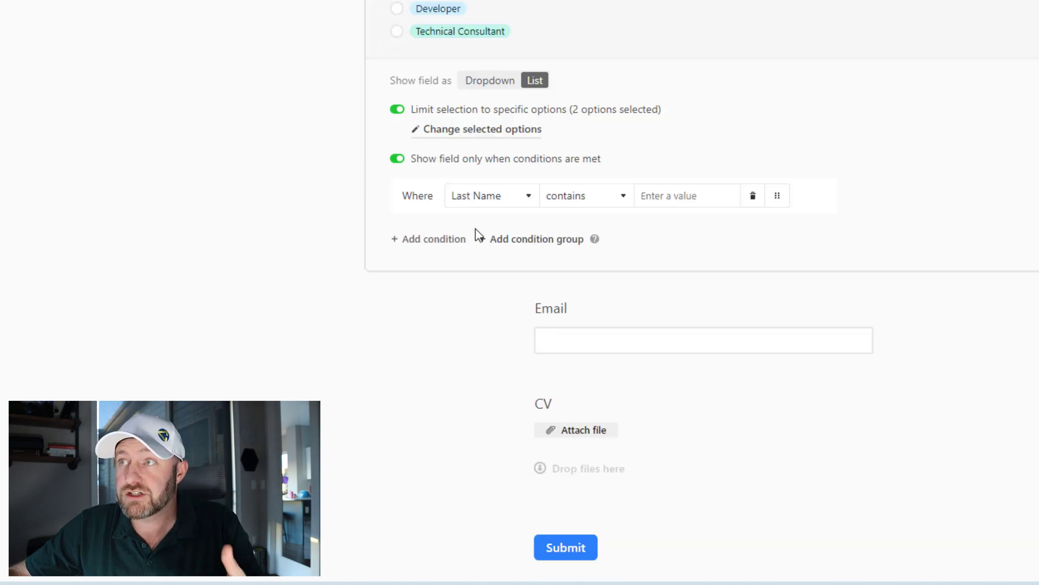
click(600, 200)
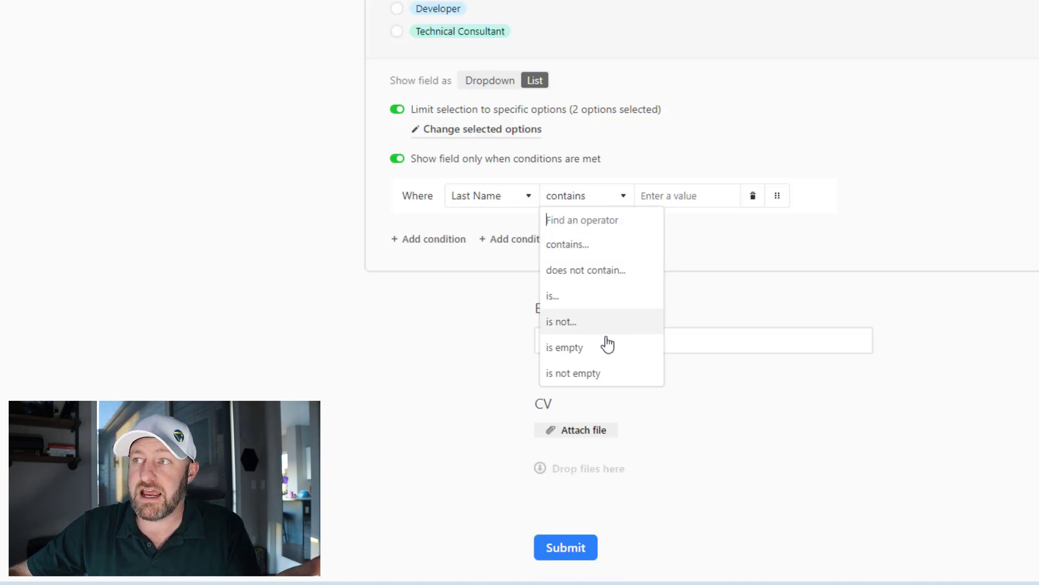
click(579, 377)
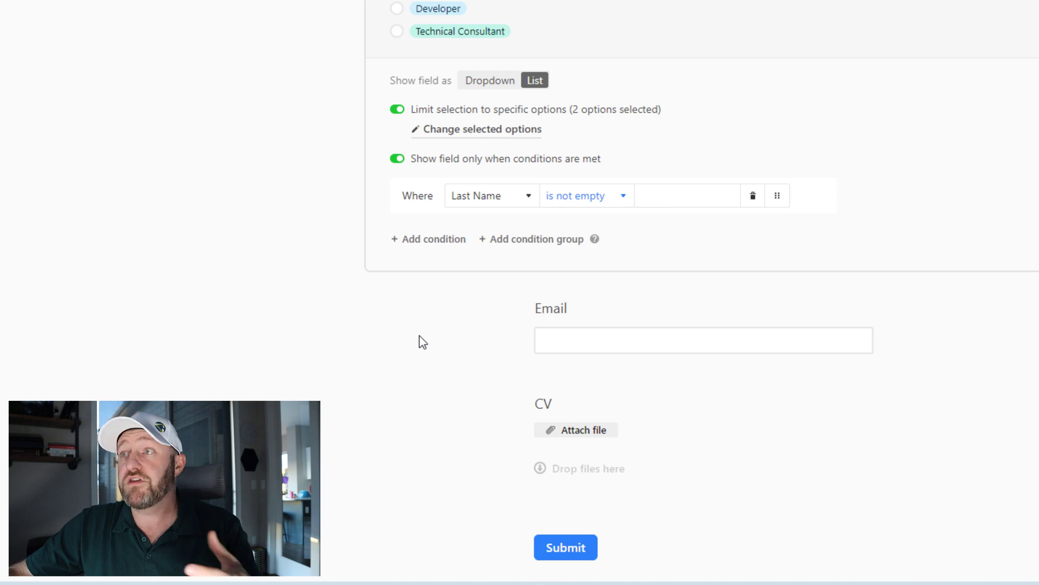
scroll(423, 341, up, 3)
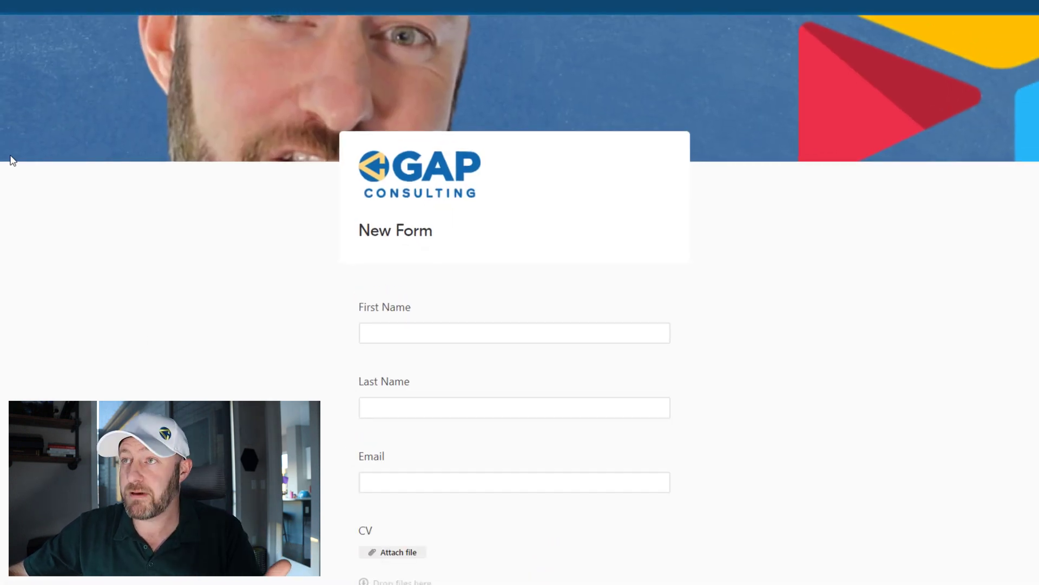
Type 'fda' into Last Name on the published form so Role appears, then continue to Email
scroll(476, 325, down, 2)
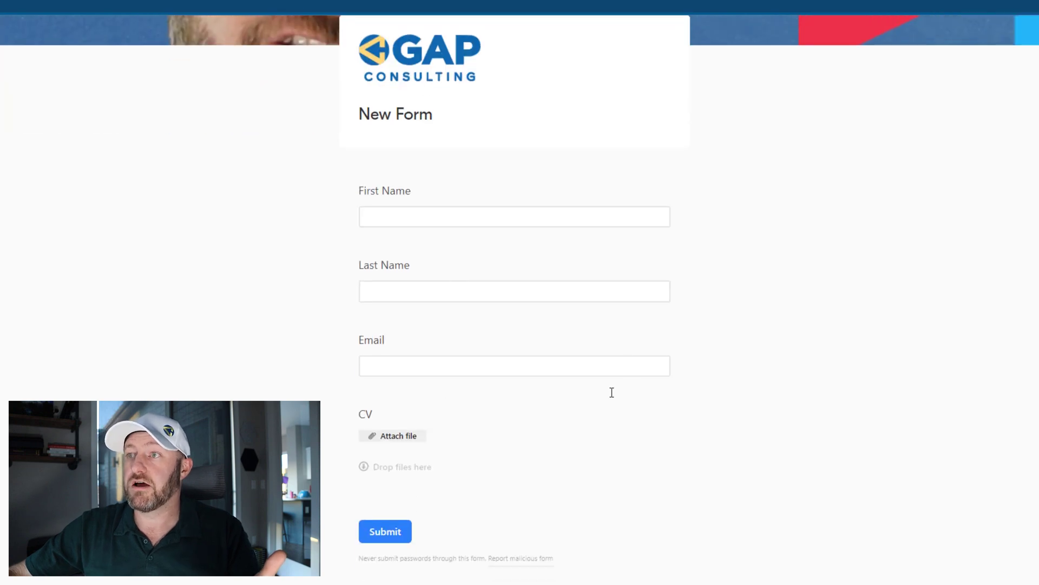
click(414, 297)
text(fda)
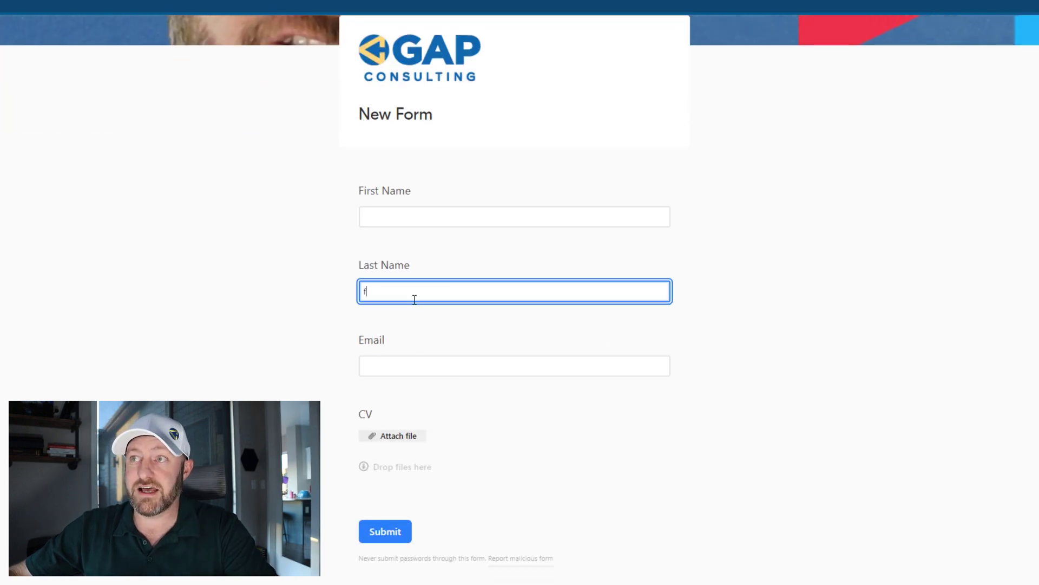
double_click(363, 292)
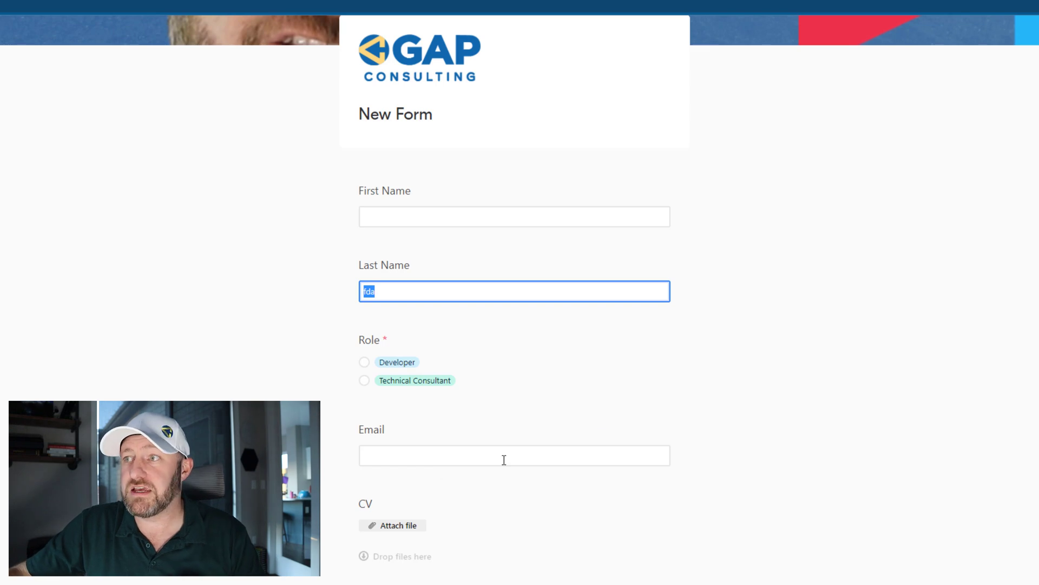
click(426, 460)
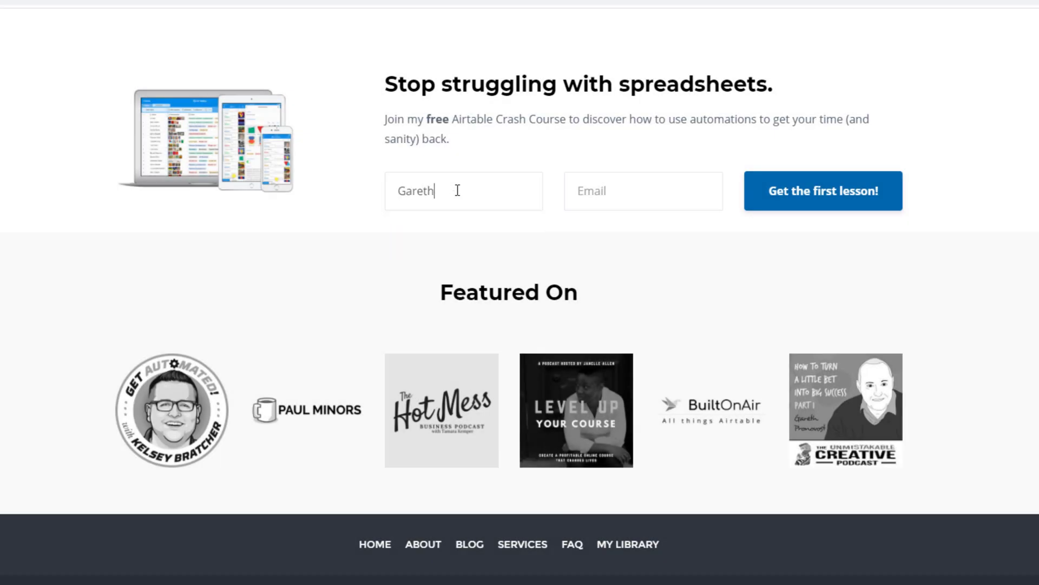
Fill the sign-up name and accept the saved e-mail address from autofill
text(garet)
key(Down)
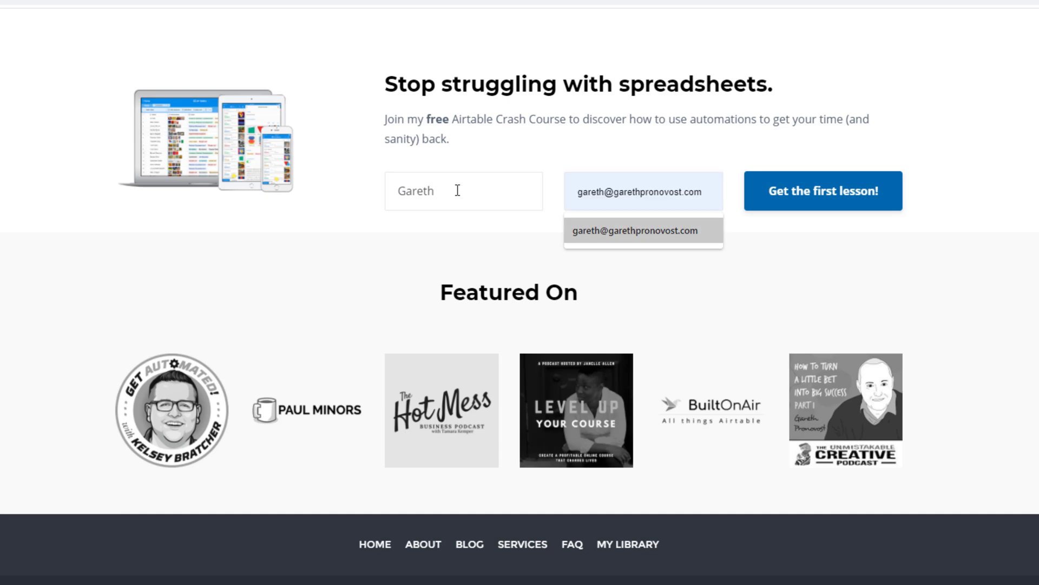
key(Return)
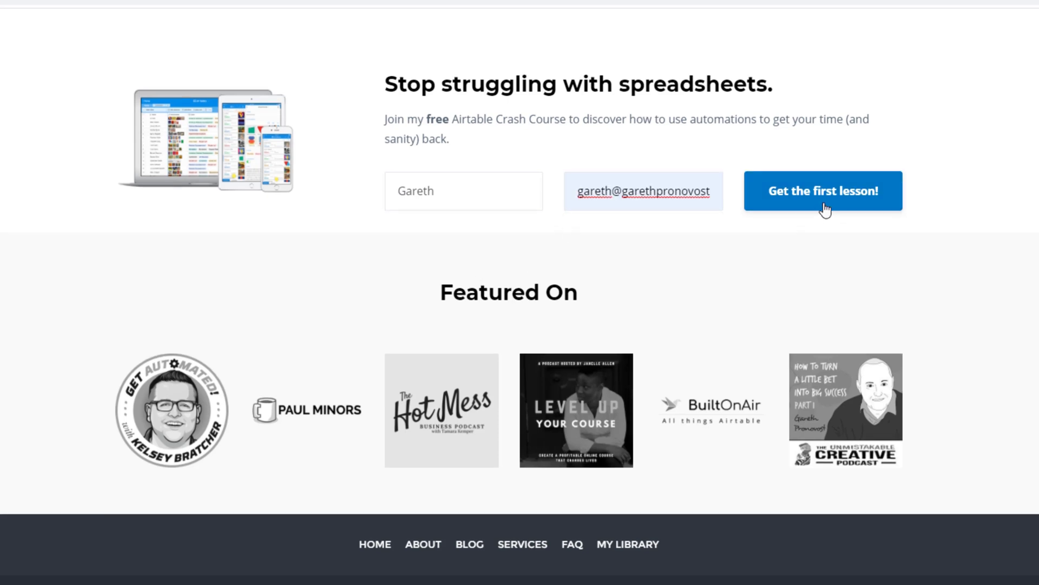
Go to the Services page and scroll down to its three consulting option cards
scroll(824, 209, up, 20)
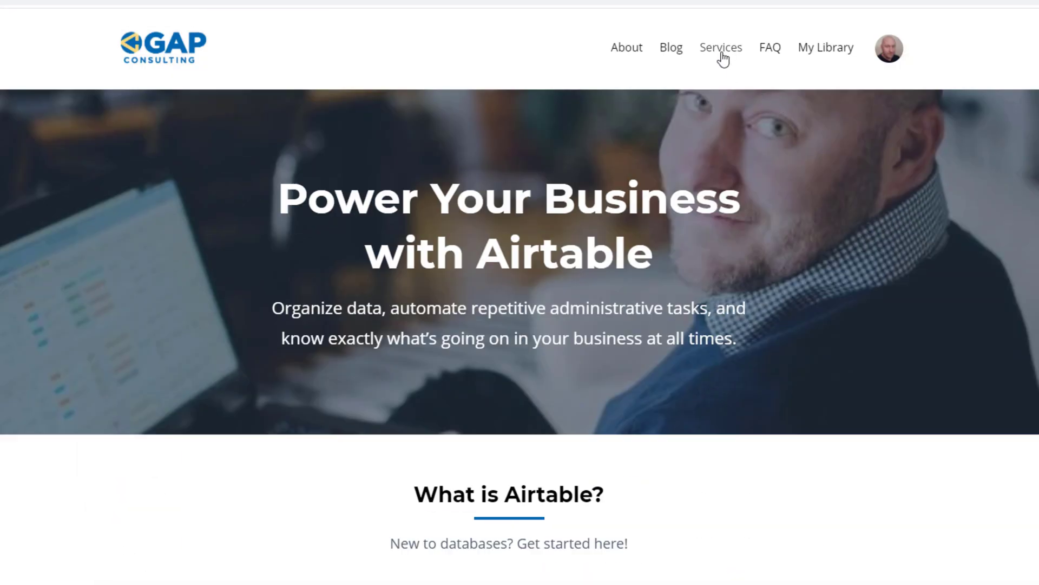
click(722, 55)
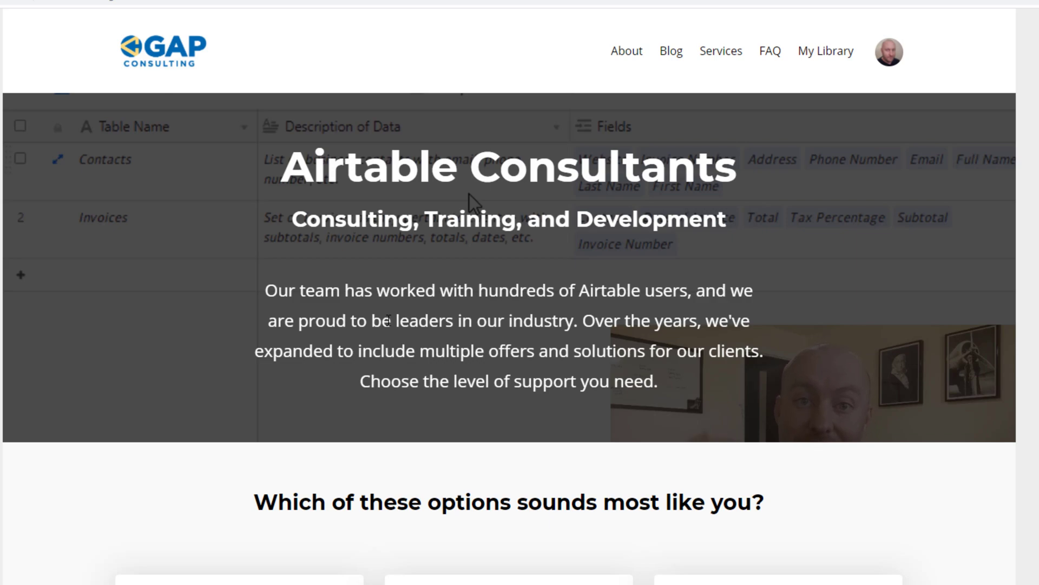
scroll(385, 321, down, 10)
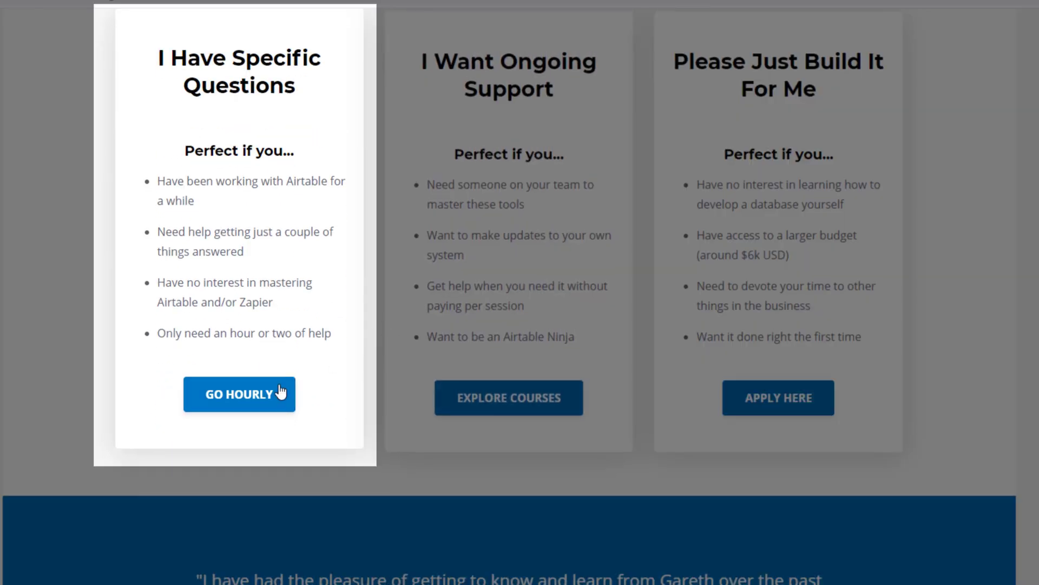